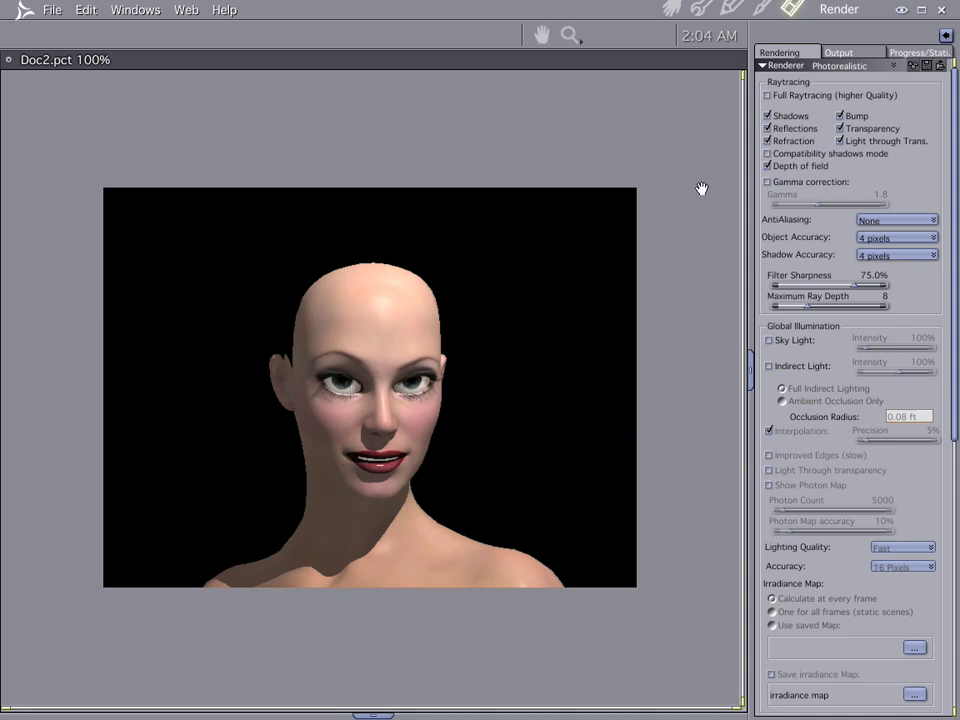
Back in the Assemble room, review the Fill, Key and Edge lights' settings, then select the Fill Light
{"action": "left_click", "coordinate": [670, 12]}
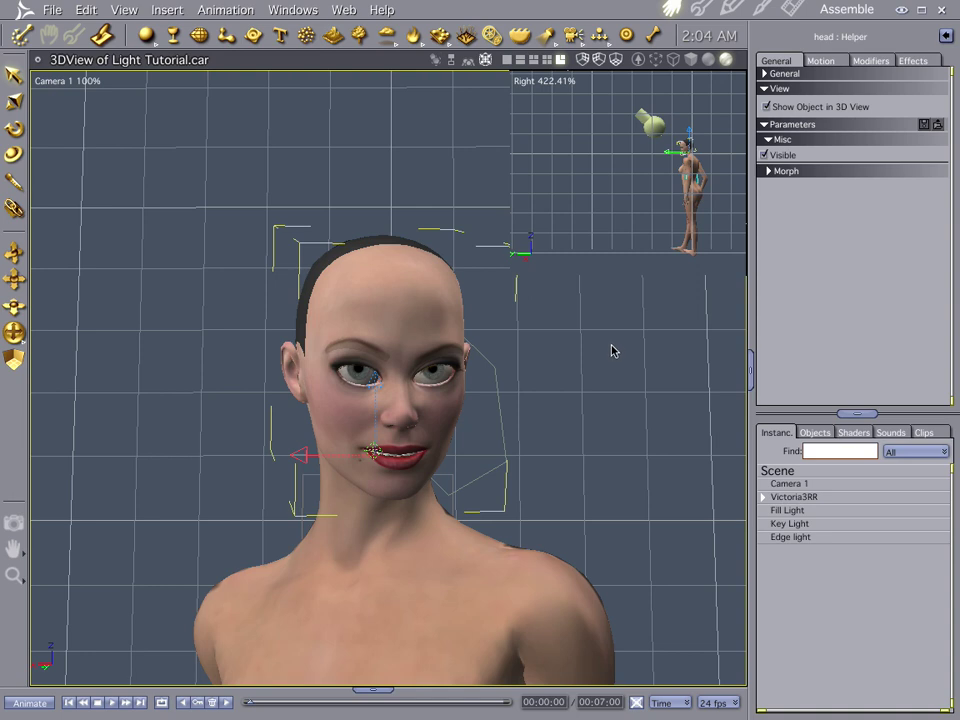
{"action": "left_click", "coordinate": [789, 512]}
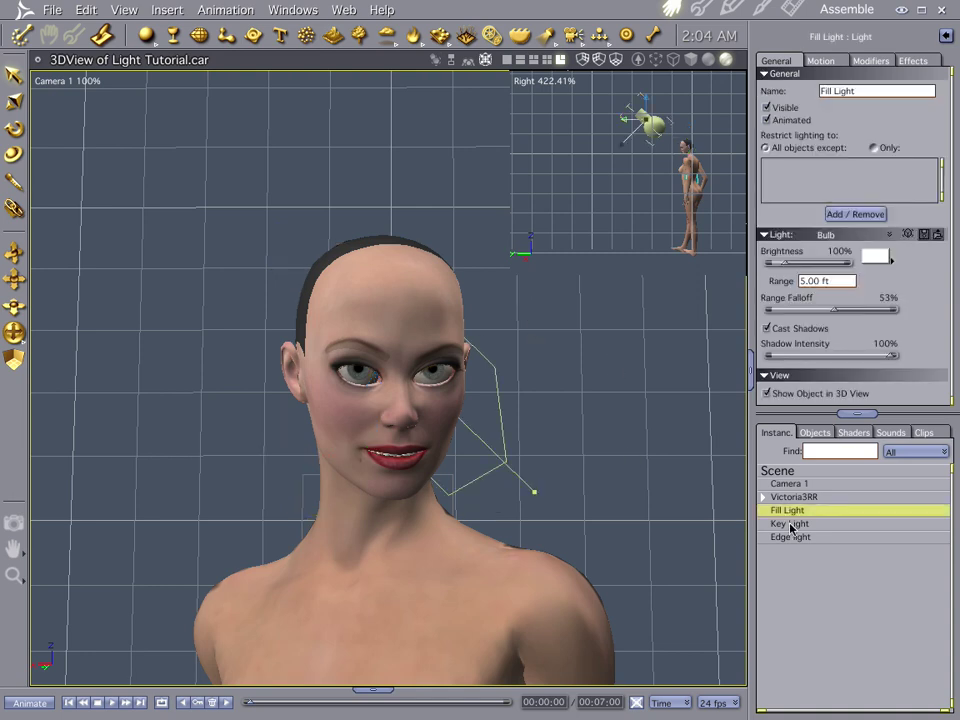
{"action": "left_click", "coordinate": [791, 526]}
{"action": "left_click", "coordinate": [793, 539]}
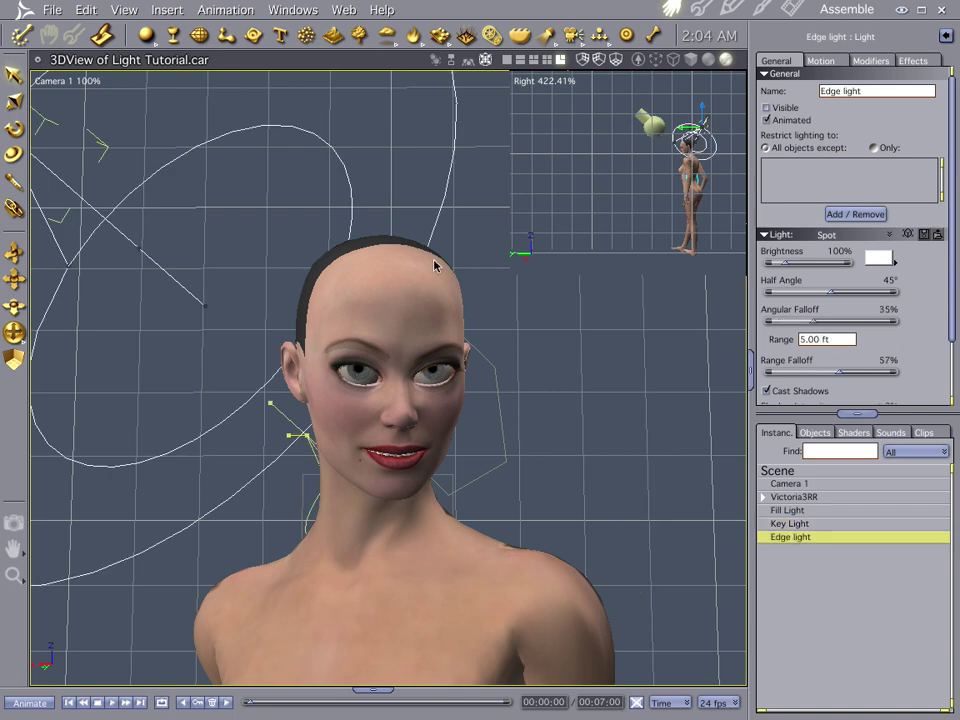
{"action": "left_click", "coordinate": [648, 124]}
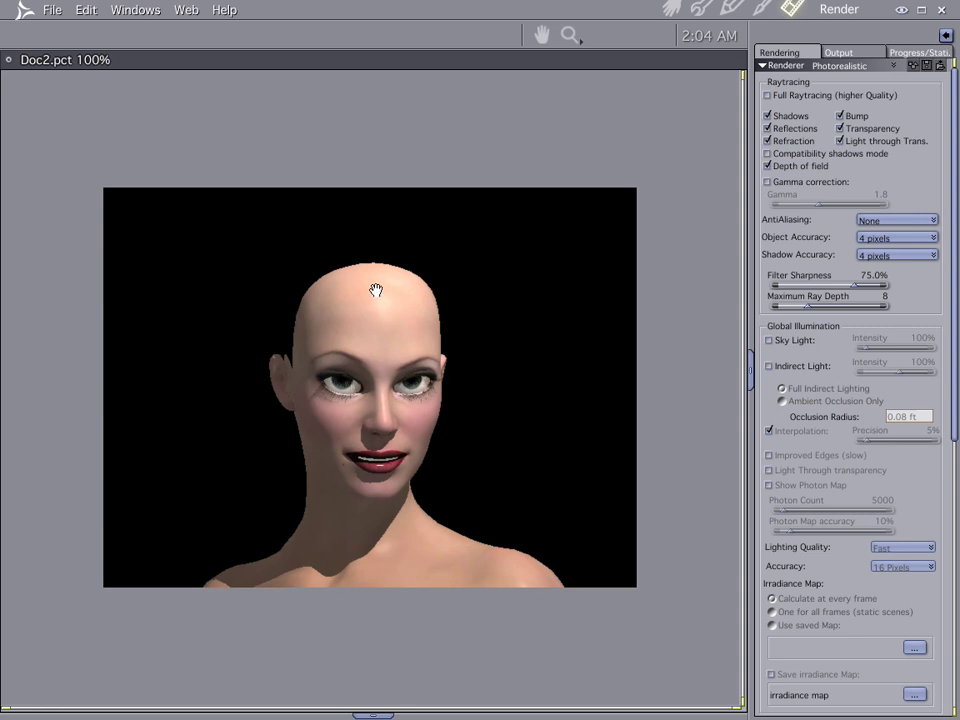
Drag the Fill Light lower beside the figure in the Right view and render the portrait
{"action": "left_click", "coordinate": [668, 10]}
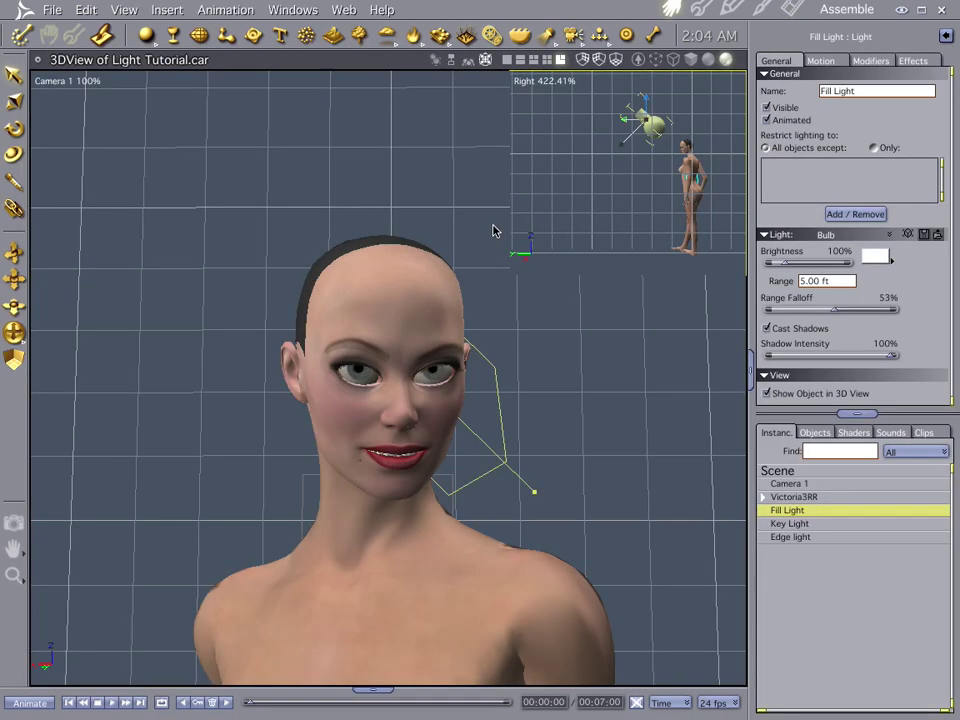
{"action": "left_click_drag", "start_coordinate": [645, 98], "coordinate": [645, 141]}
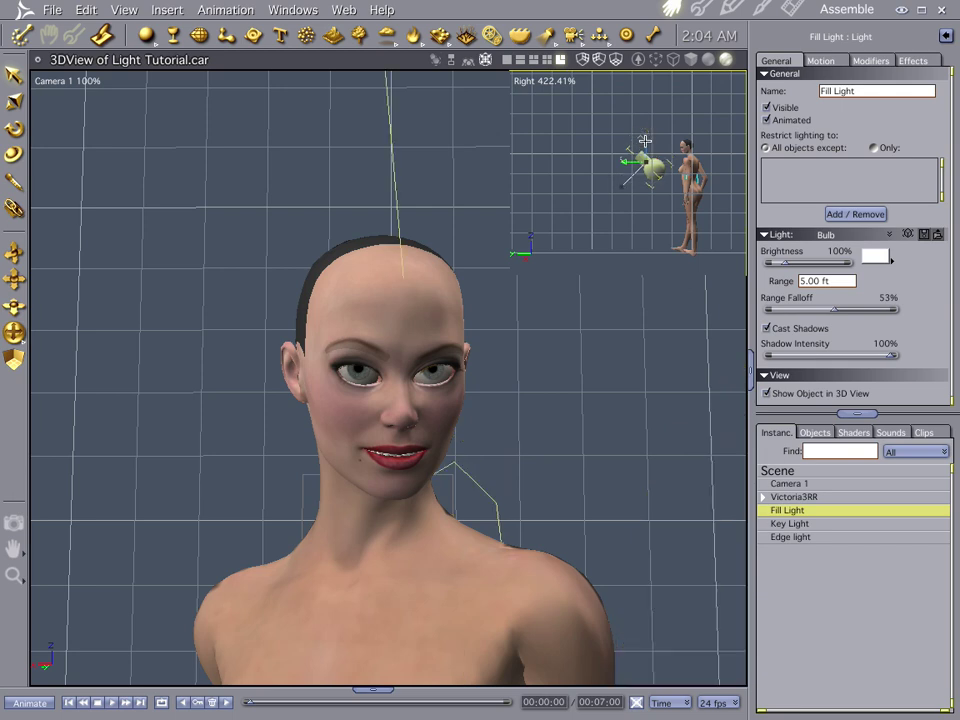
{"action": "key", "text": "ctrl+r"}
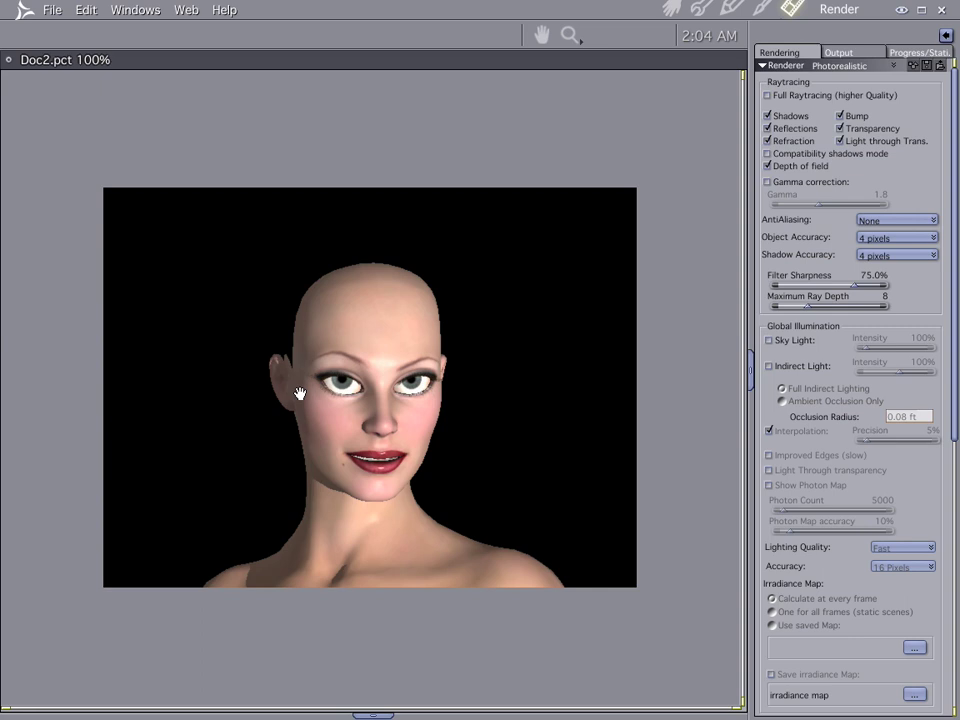
Render the portrait once more and return to the 3D scene
{"action": "left_click", "coordinate": [671, 8]}
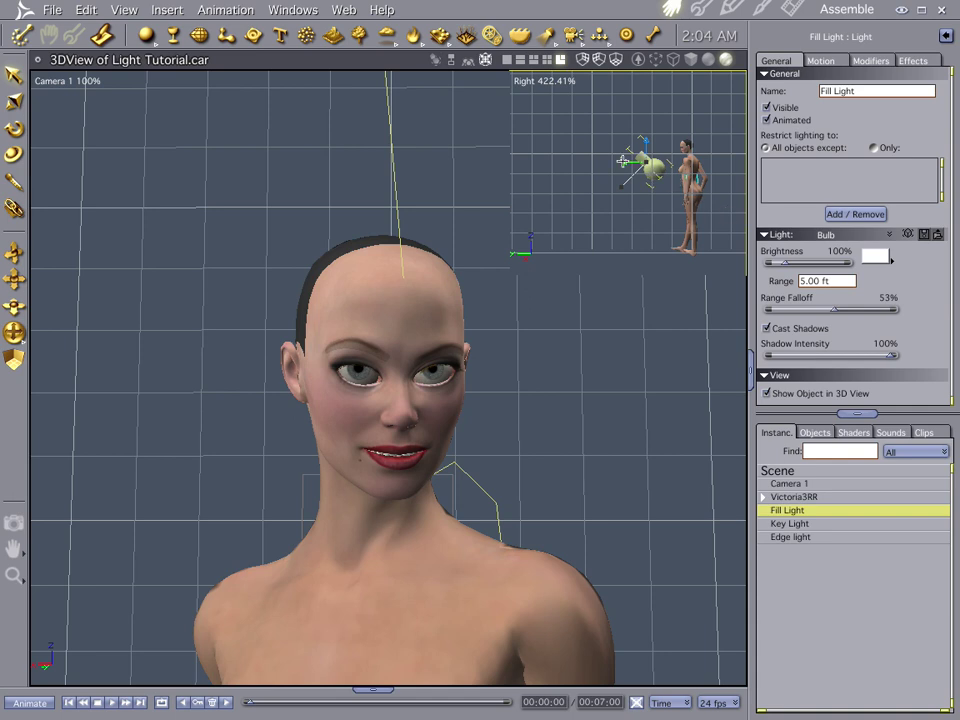
{"action": "key", "text": "ctrl+r"}
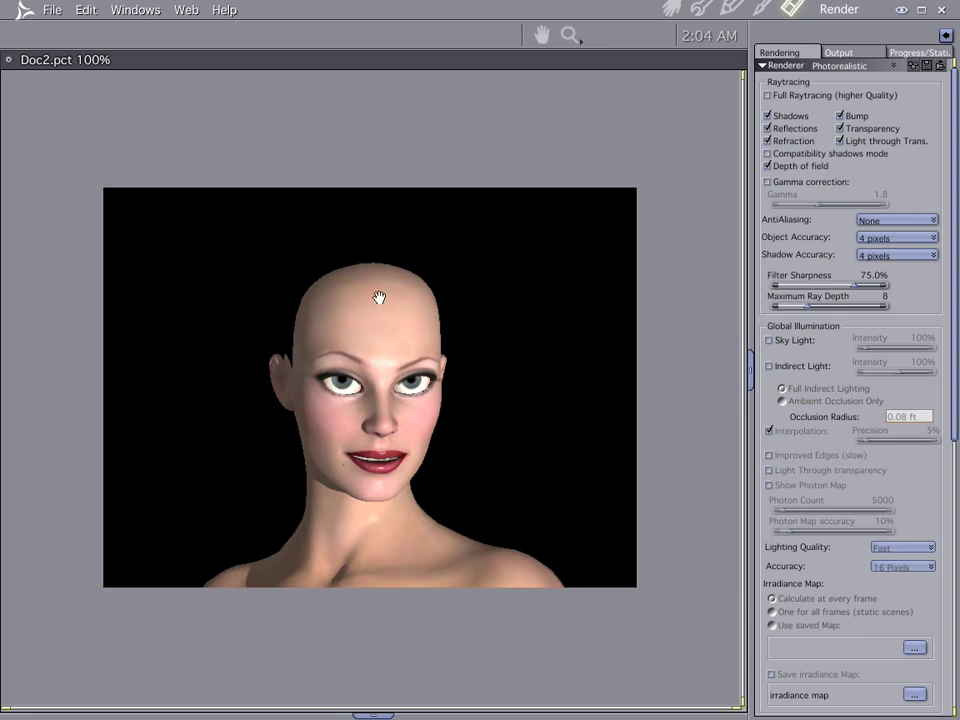
{"action": "left_click", "coordinate": [671, 11]}
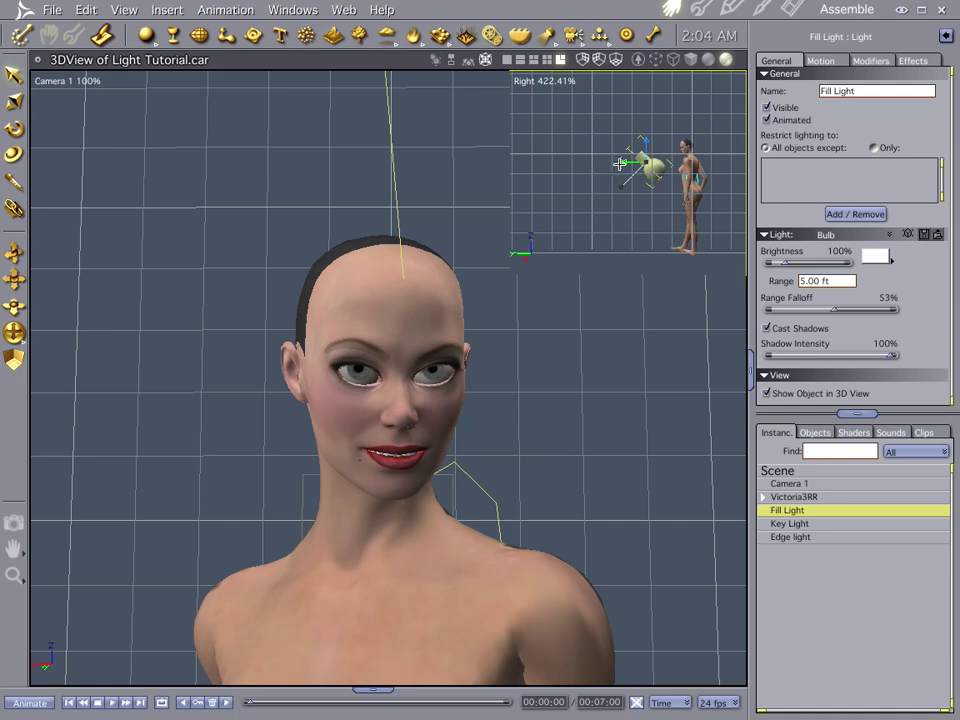
Set the interactive preview to use Scene lights with Reflection turned off
{"action": "left_click", "coordinate": [796, 472]}
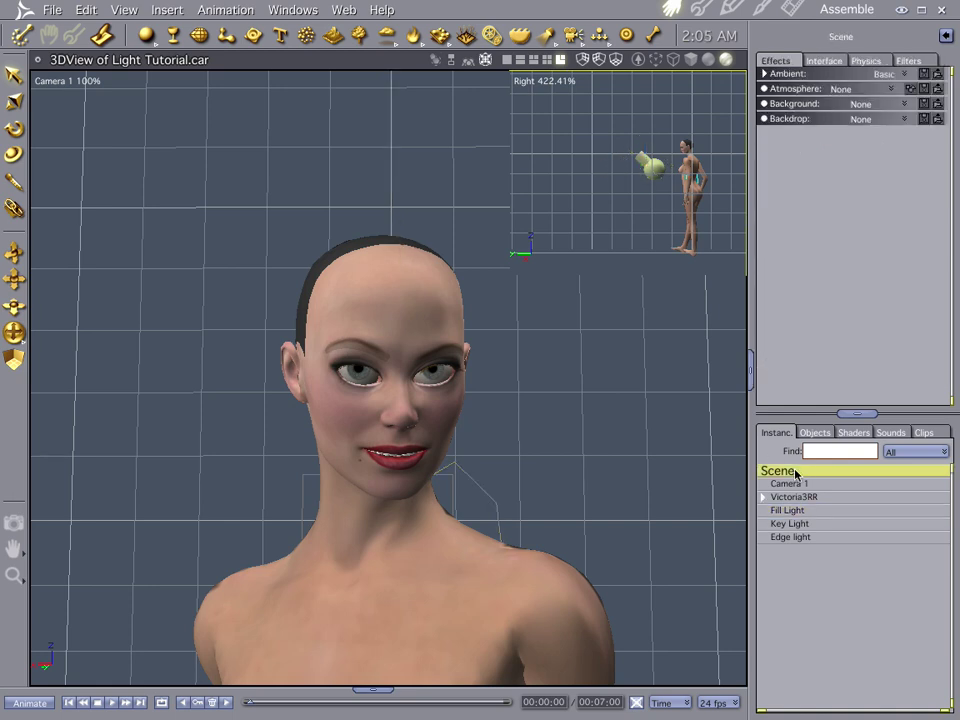
{"action": "left_click", "coordinate": [638, 60]}
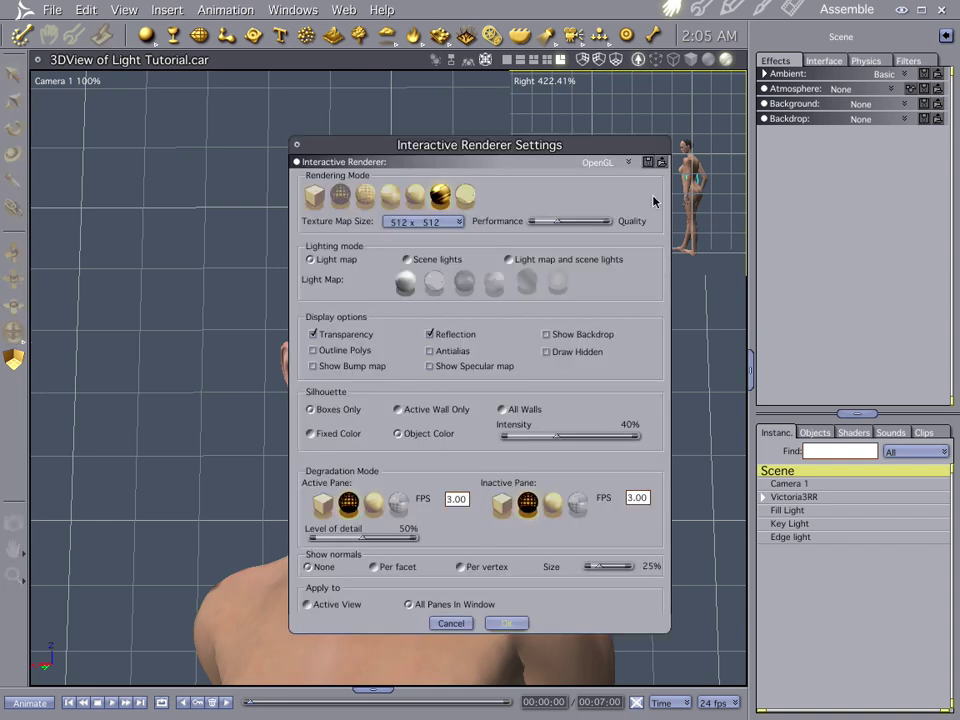
{"action": "left_click", "coordinate": [407, 260]}
{"action": "left_click", "coordinate": [430, 334]}
{"action": "left_click", "coordinate": [507, 623]}
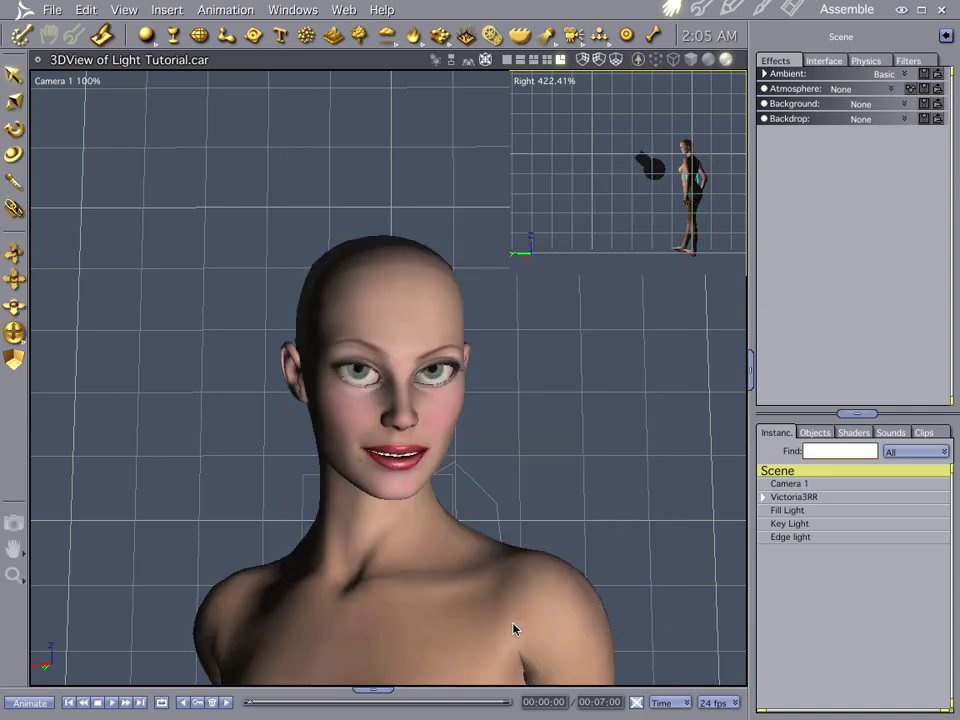
Raise the Fill Light in the Right view and re-render the portrait
{"action": "left_click", "coordinate": [648, 163]}
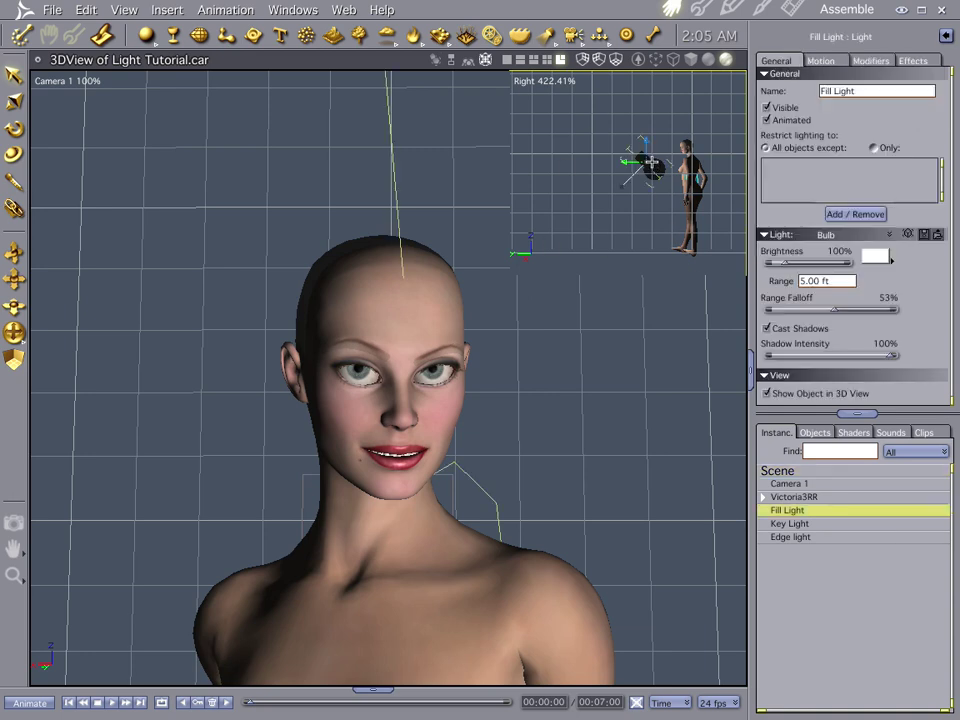
{"action": "left_click_drag", "start_coordinate": [646, 158], "coordinate": [617, 166]}
{"action": "key", "text": "ctrl+r"}
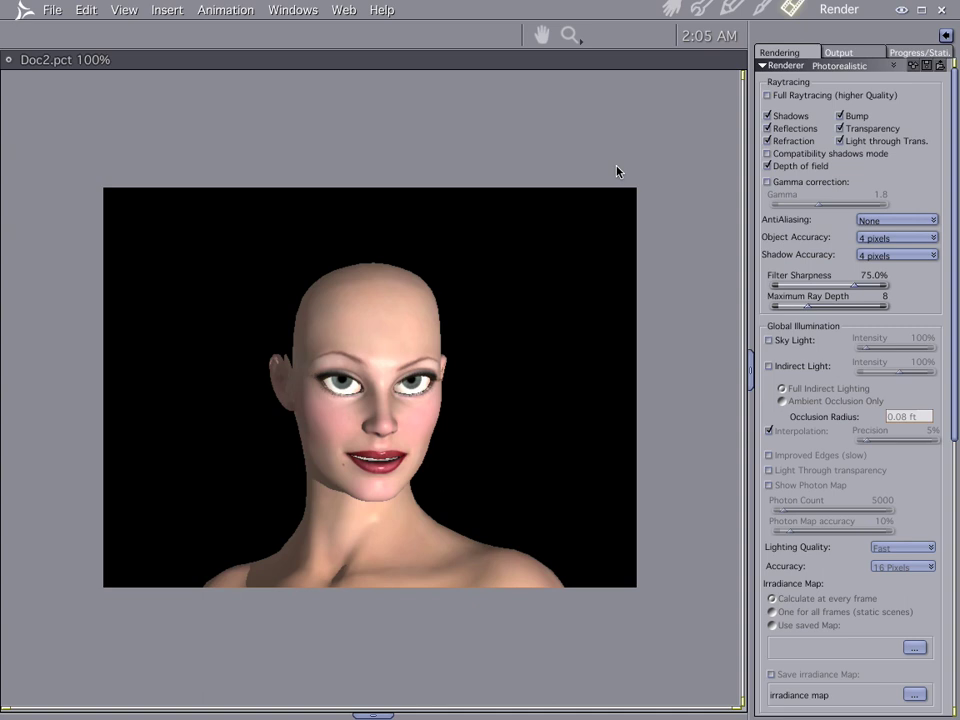
{"action": "left_click", "coordinate": [671, 9]}
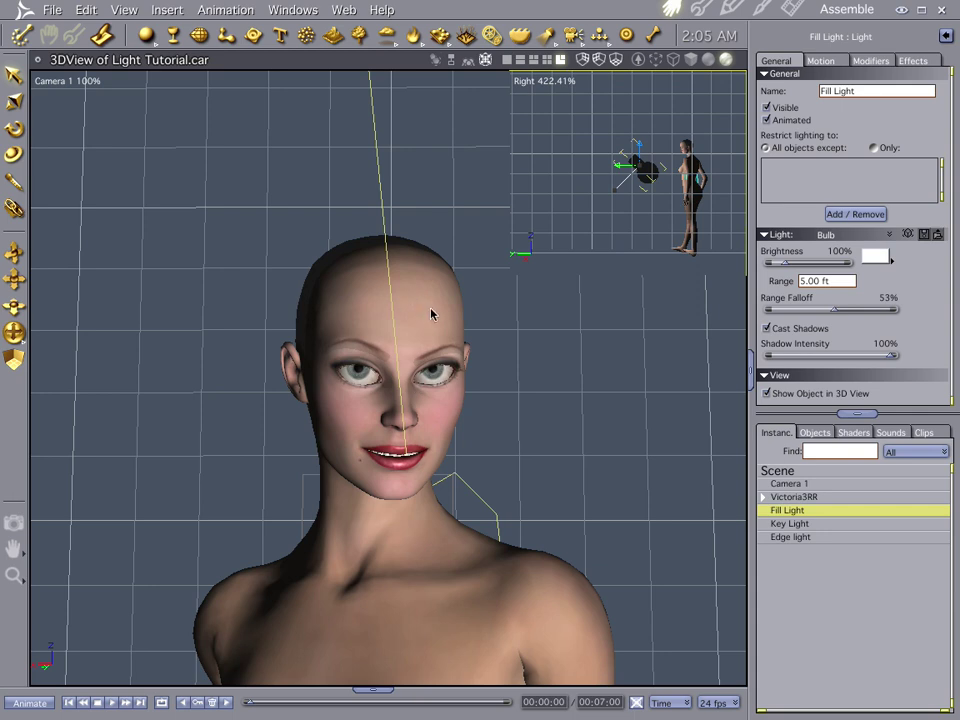
Give the Key Light a Point At modifier aimed at the Victoria3RR head
{"action": "left_click", "coordinate": [790, 524]}
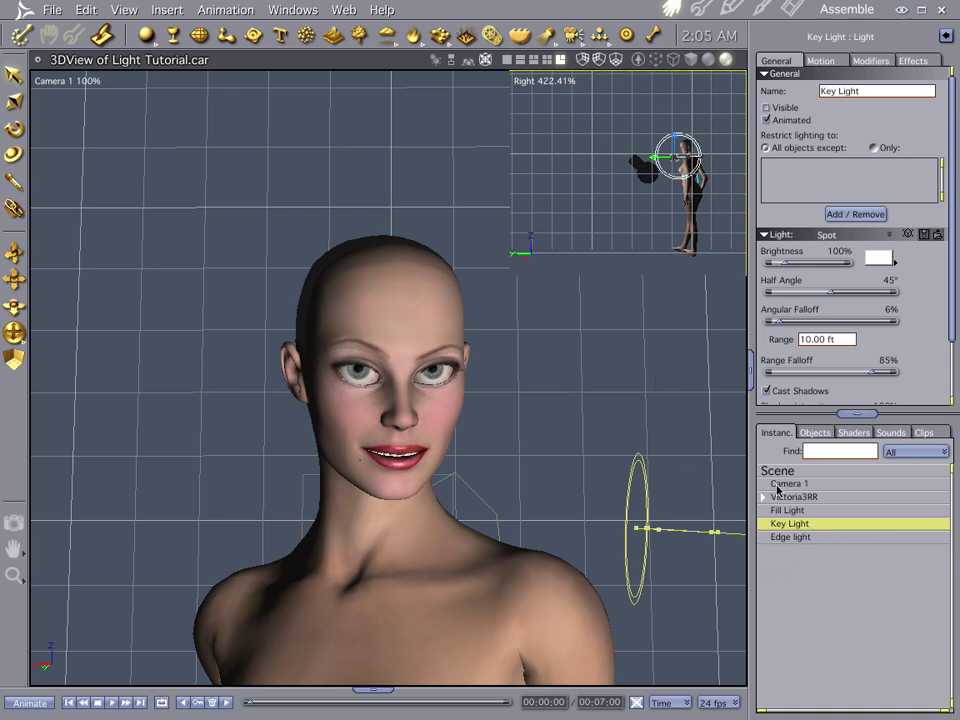
{"action": "left_click", "coordinate": [870, 61]}
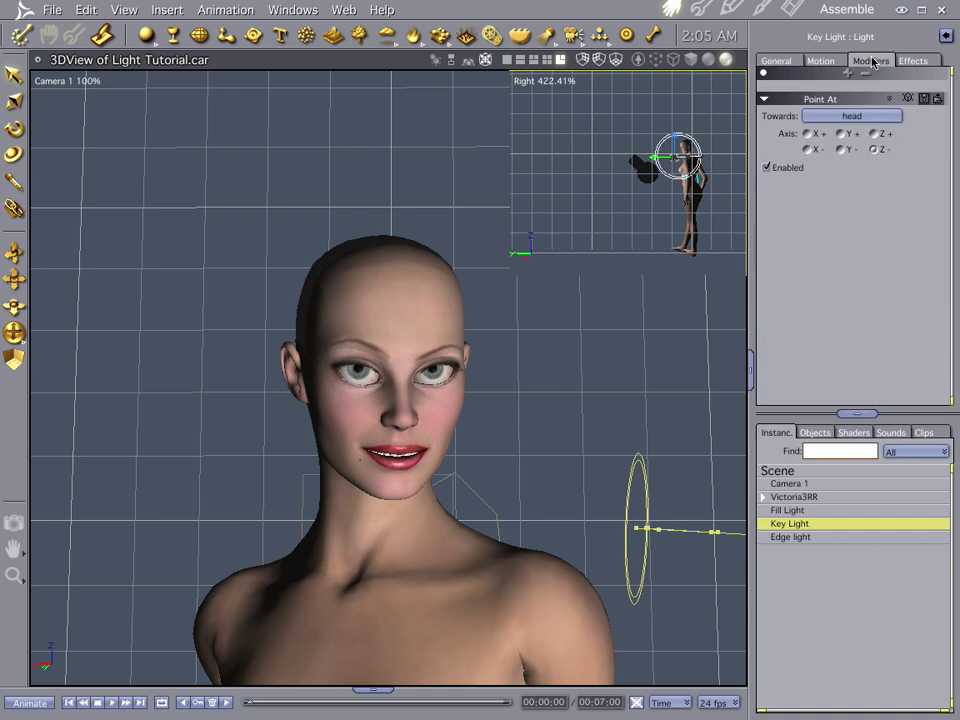
{"action": "left_click", "coordinate": [776, 61]}
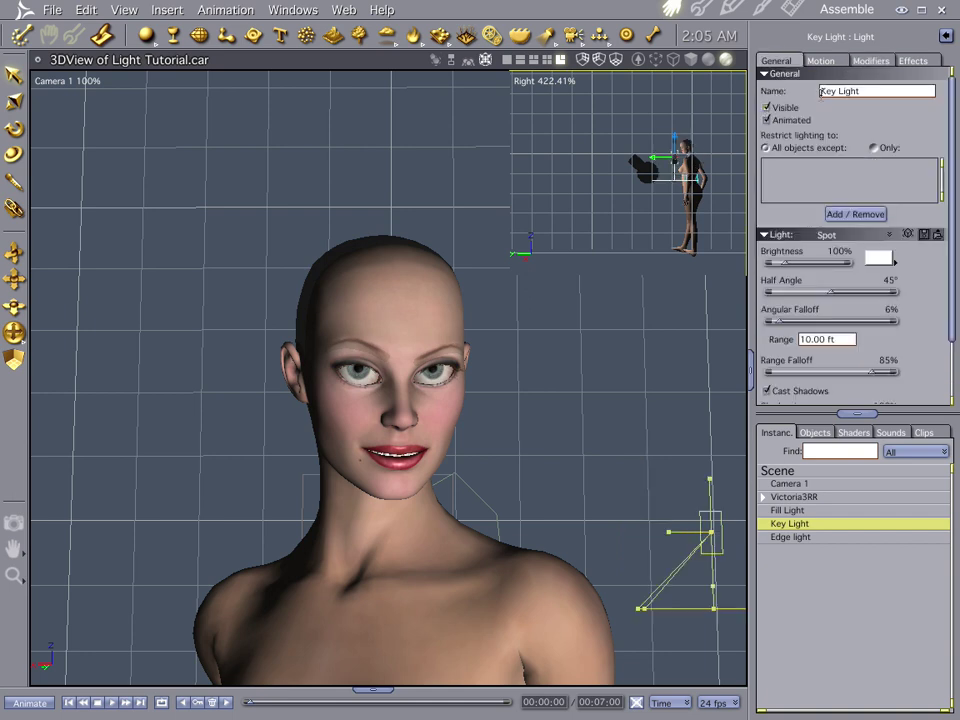
{"action": "left_click", "coordinate": [868, 61]}
{"action": "left_click", "coordinate": [849, 115]}
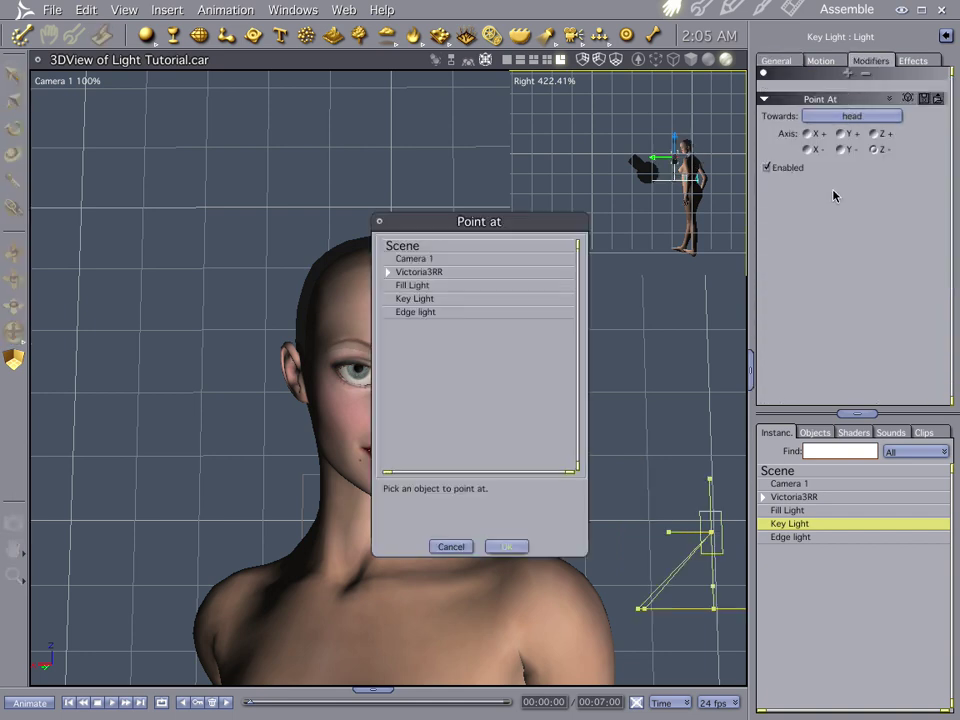
{"action": "left_click", "coordinate": [389, 273]}
{"action": "left_click", "coordinate": [471, 353]}
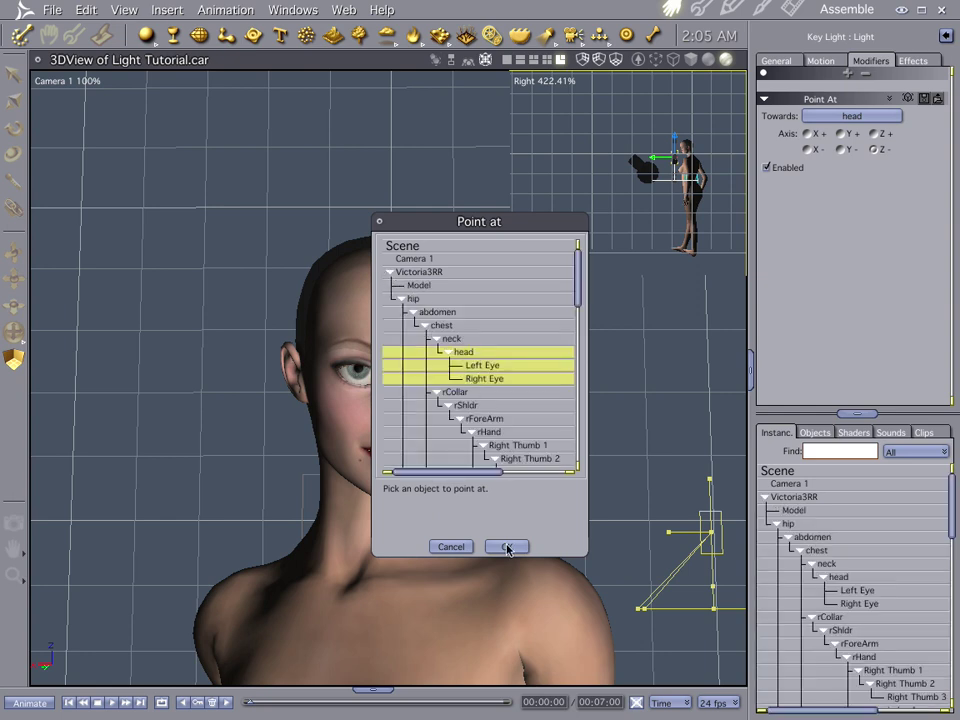
{"action": "left_click", "coordinate": [507, 546]}
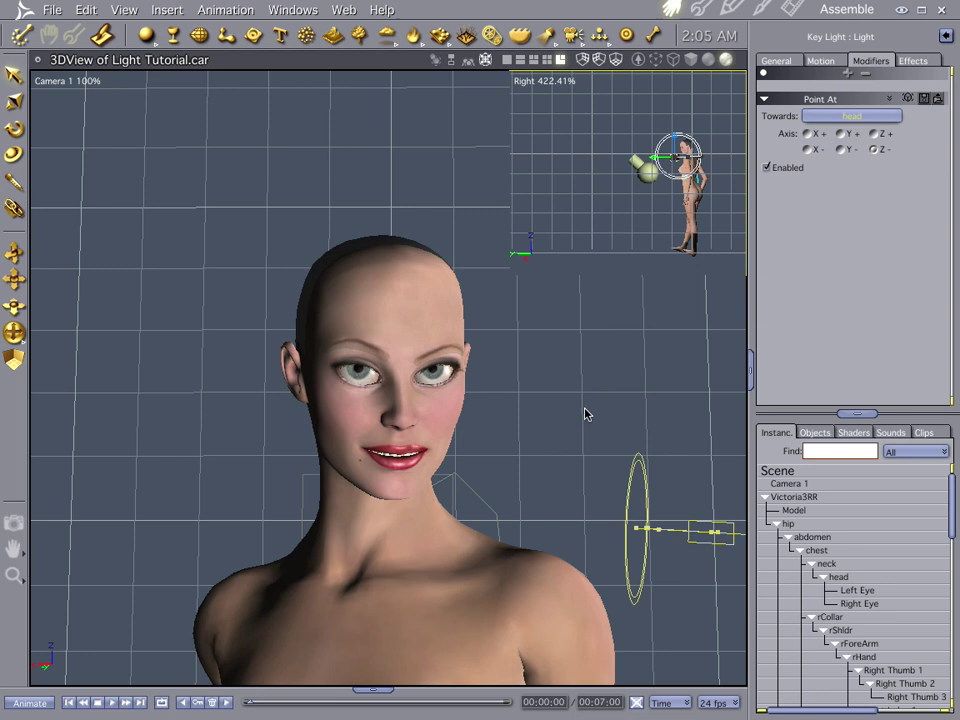
Raise the Key Light above the figure and render the portrait
{"action": "left_click", "coordinate": [667, 103]}
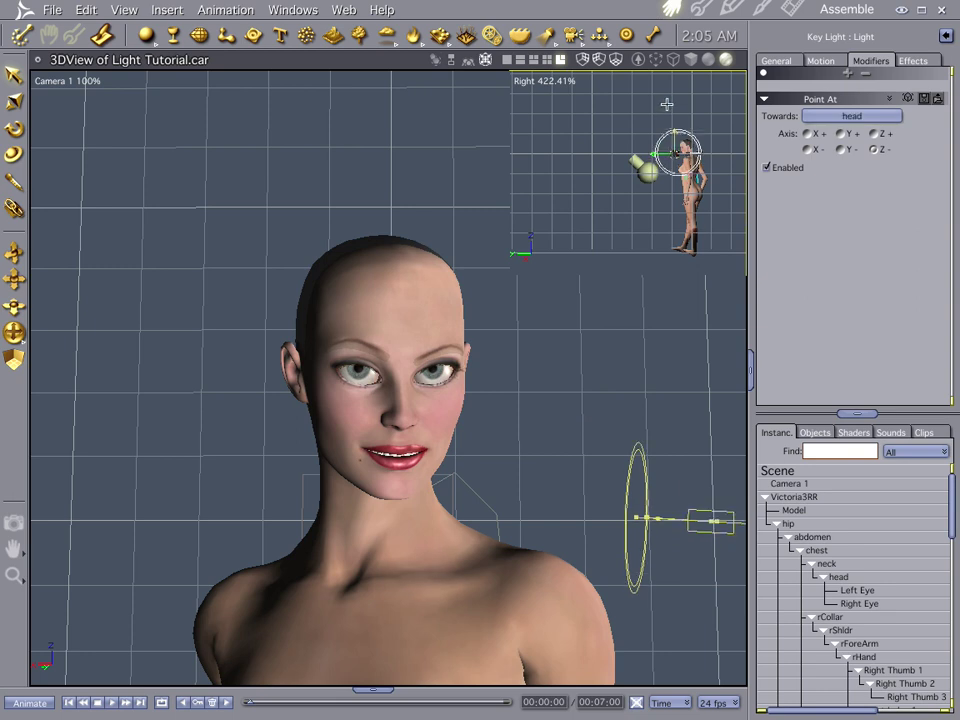
{"action": "left_click_drag", "start_coordinate": [673, 104], "coordinate": [679, 107]}
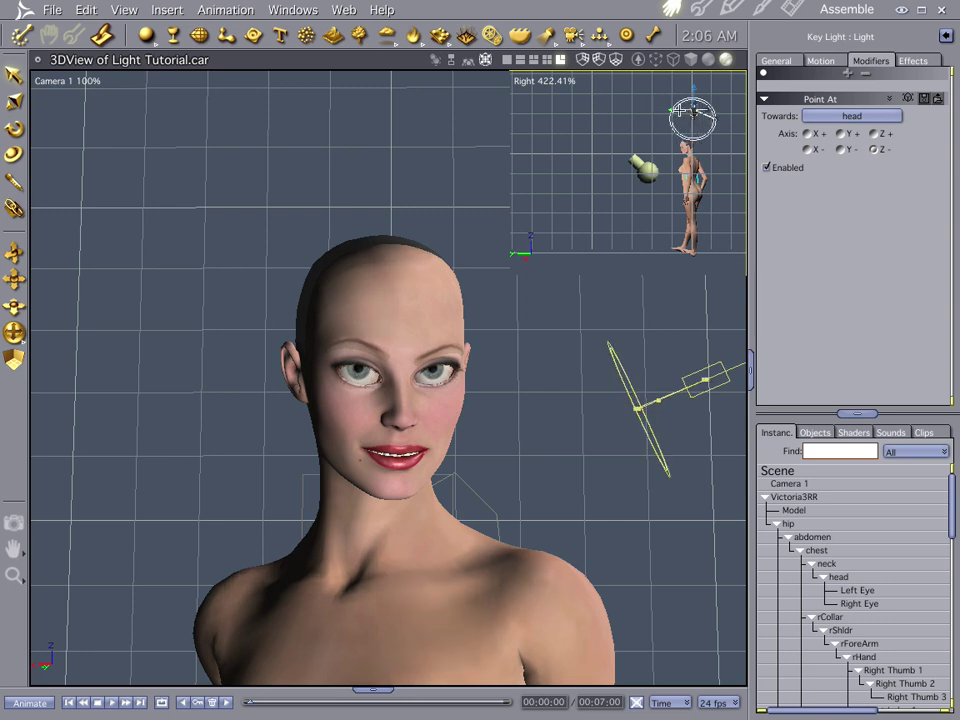
{"action": "key", "text": "ctrl+r"}
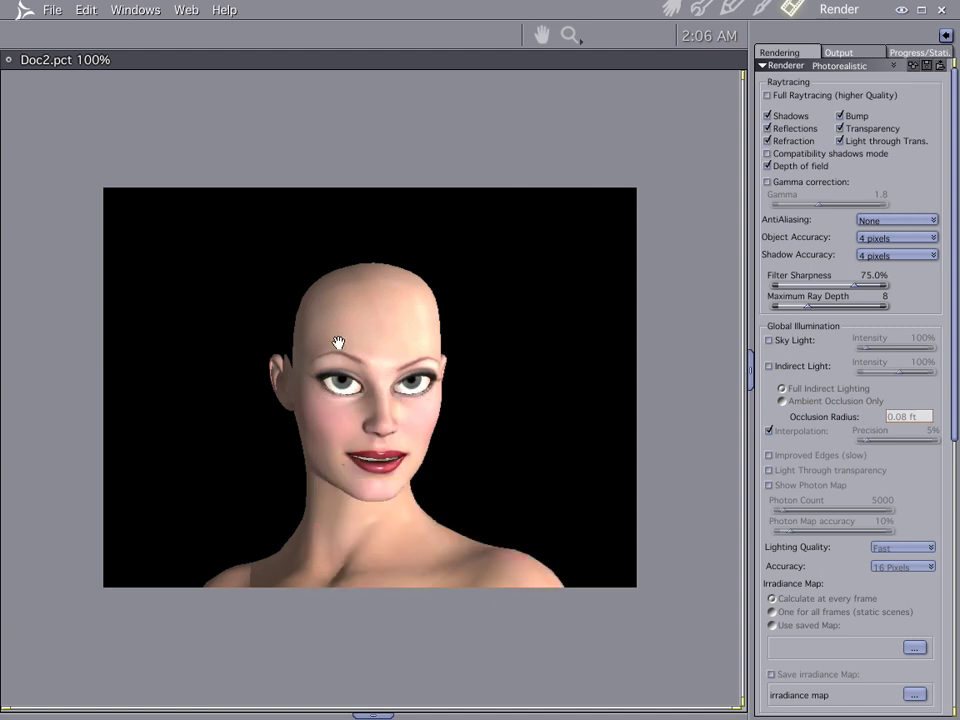
Re-angle the Key Light toward the head in the Right view, then show the Scene's effects settings
{"action": "left_click", "coordinate": [670, 9]}
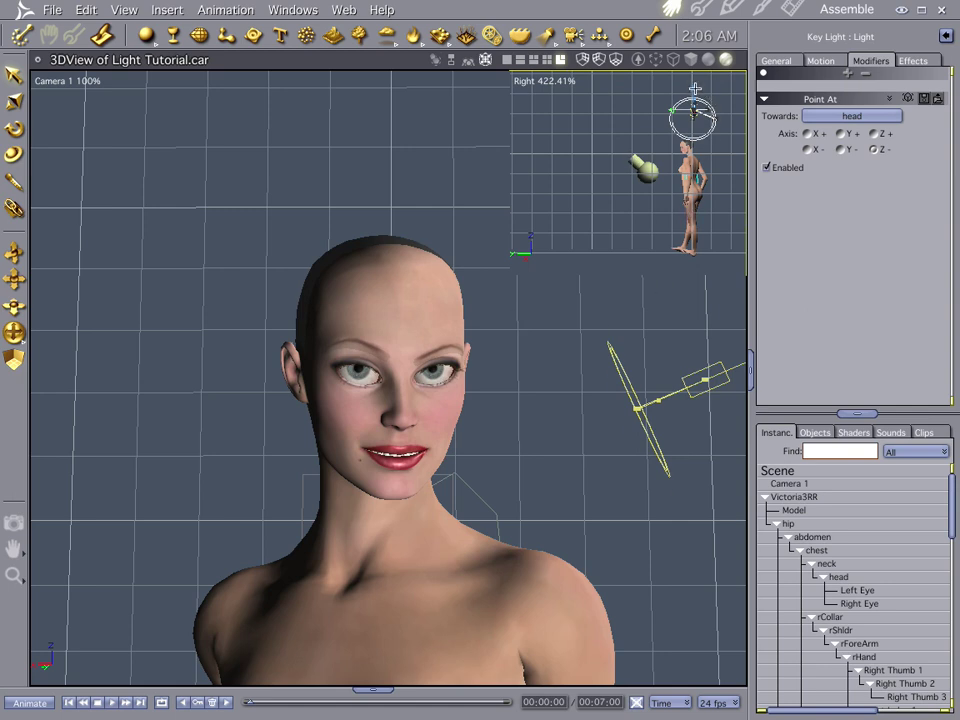
{"action": "left_click_drag", "start_coordinate": [695, 88], "coordinate": [666, 123]}
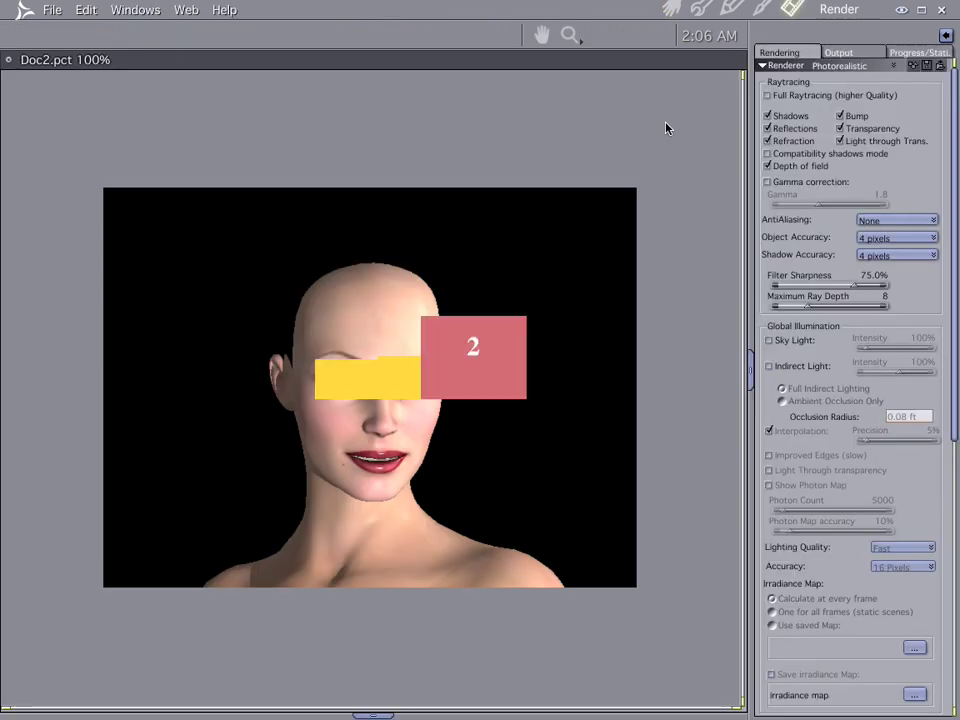
{"action": "left_click", "coordinate": [676, 10]}
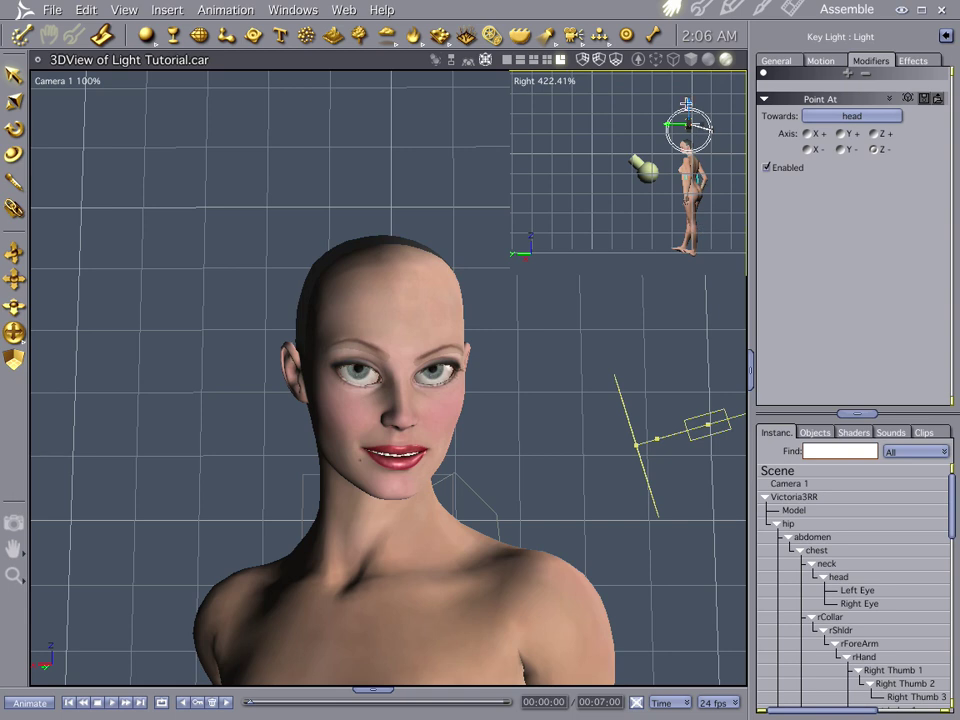
{"action": "left_click_drag", "start_coordinate": [668, 125], "coordinate": [660, 121]}
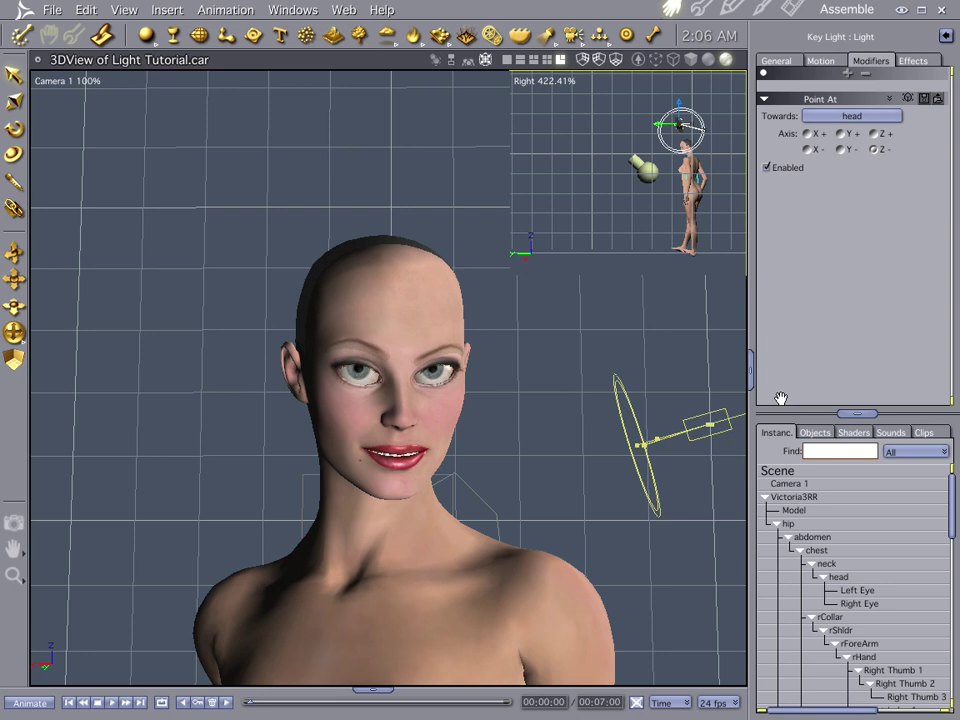
{"action": "left_click", "coordinate": [776, 61]}
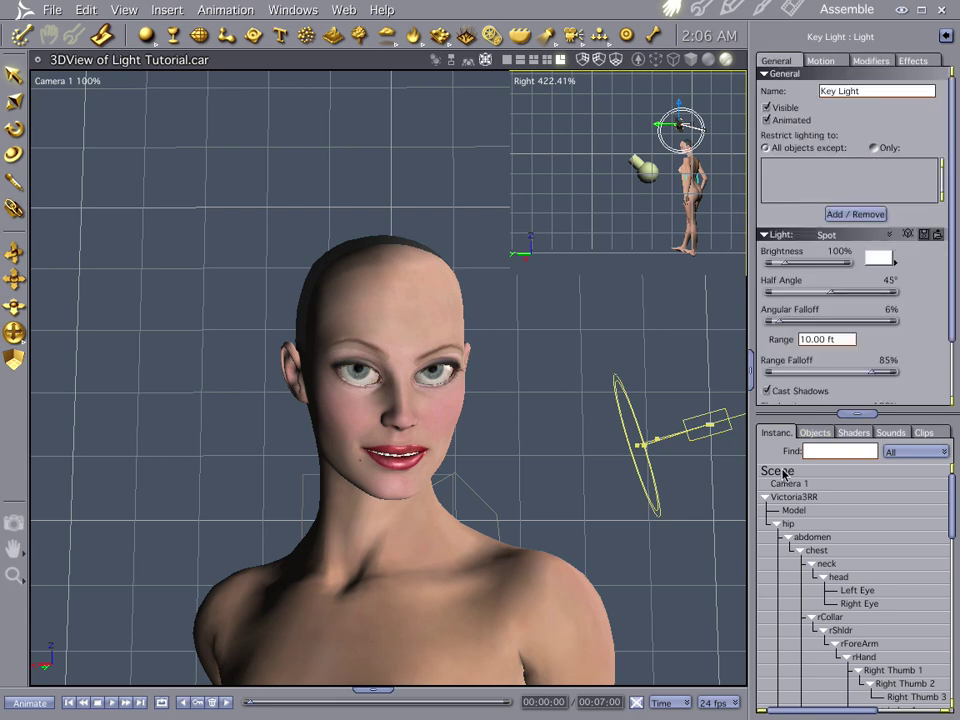
{"action": "left_click", "coordinate": [786, 472]}
Give the scene a Bi Gradient backdrop and confirm the interactive preview settings
{"action": "left_click", "coordinate": [904, 120]}
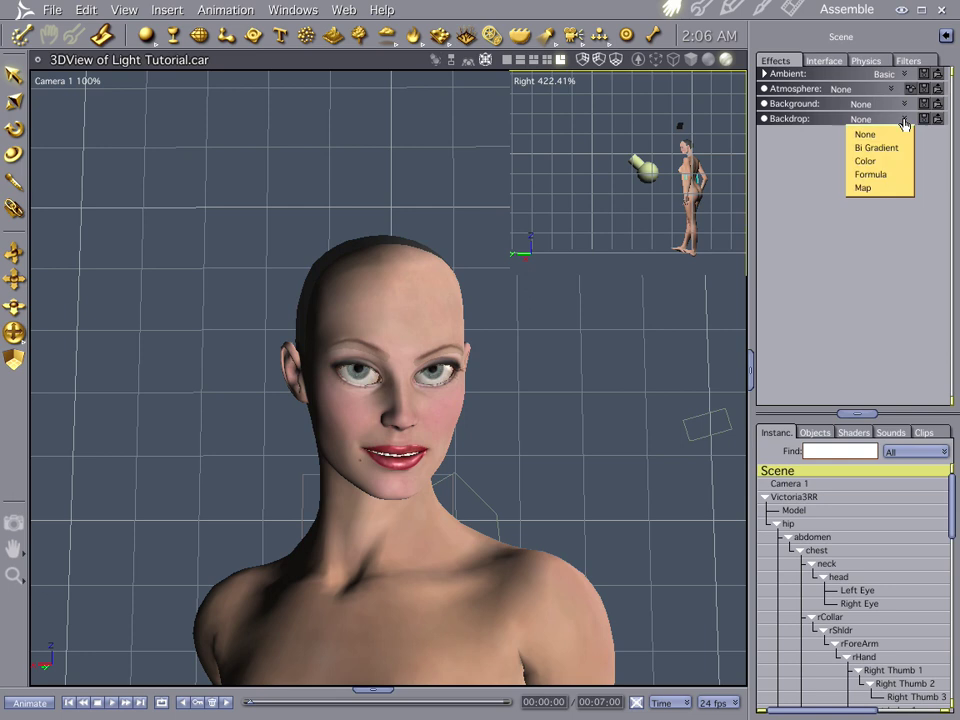
{"action": "left_click", "coordinate": [892, 149]}
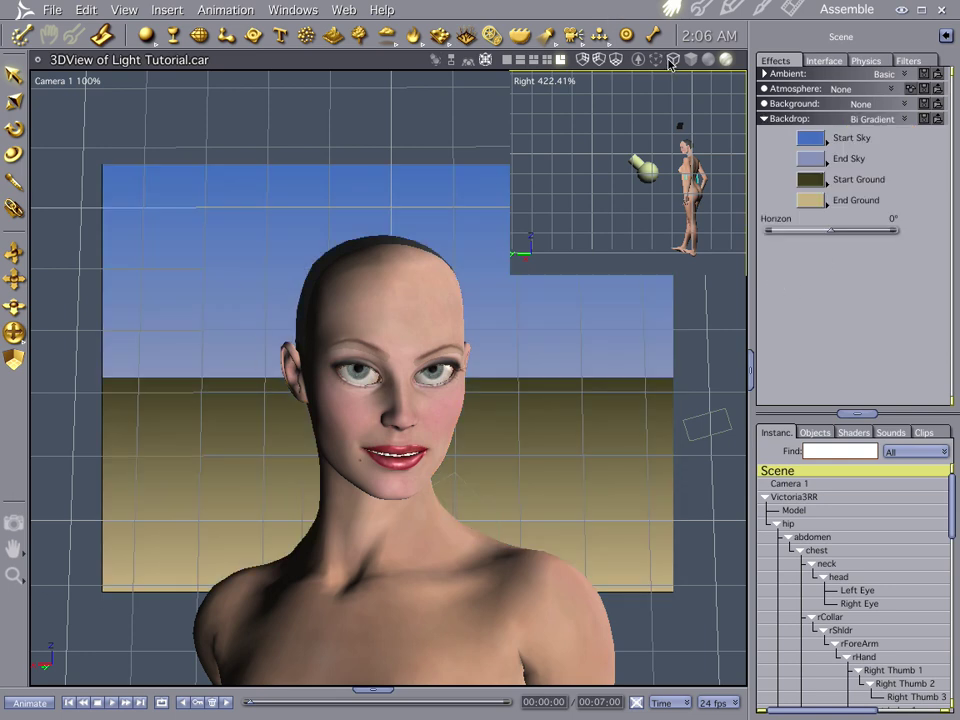
{"action": "left_click", "coordinate": [636, 61]}
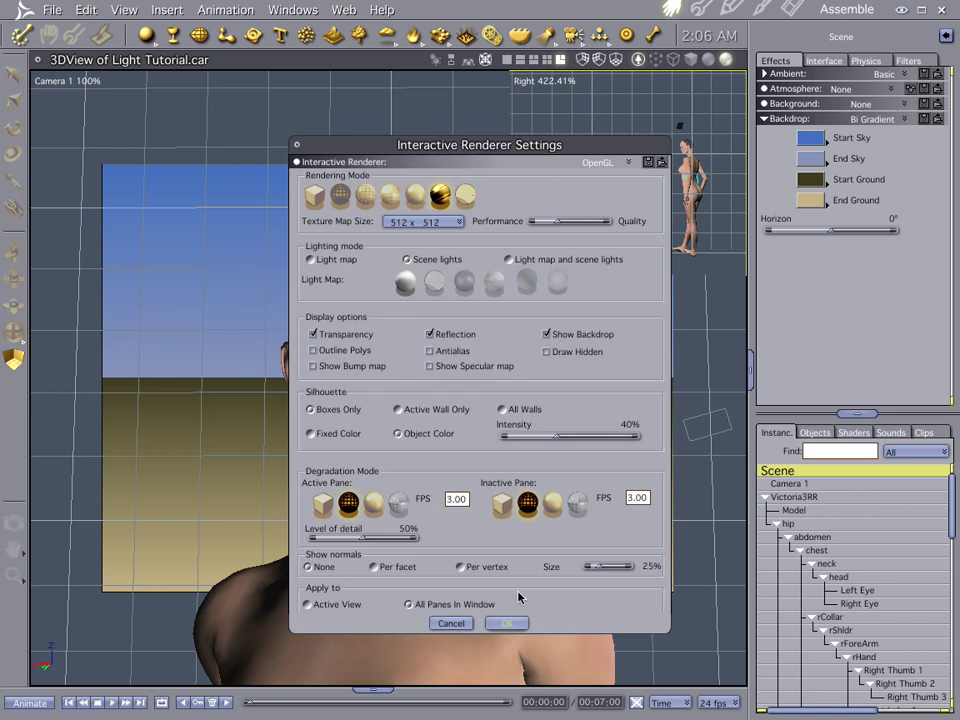
{"action": "left_click", "coordinate": [505, 622]}
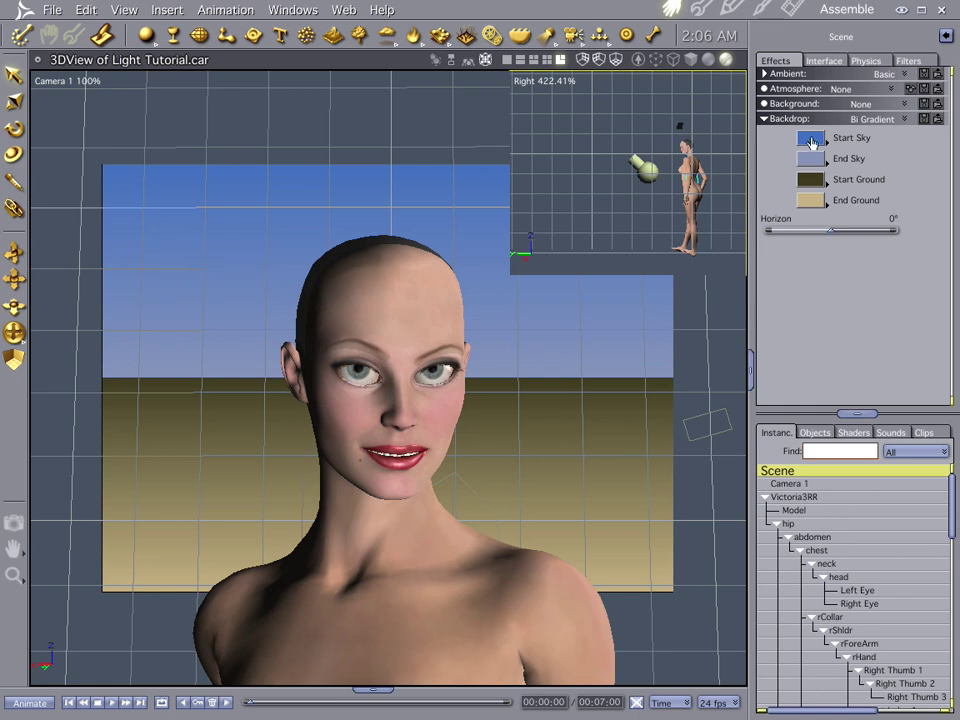
Set the gradient Horizon to 90°, Start Sky deep blue, End Sky near-black, and render
{"action": "left_click", "coordinate": [811, 142]}
{"action": "left_click_drag", "start_coordinate": [830, 232], "coordinate": [900, 233]}
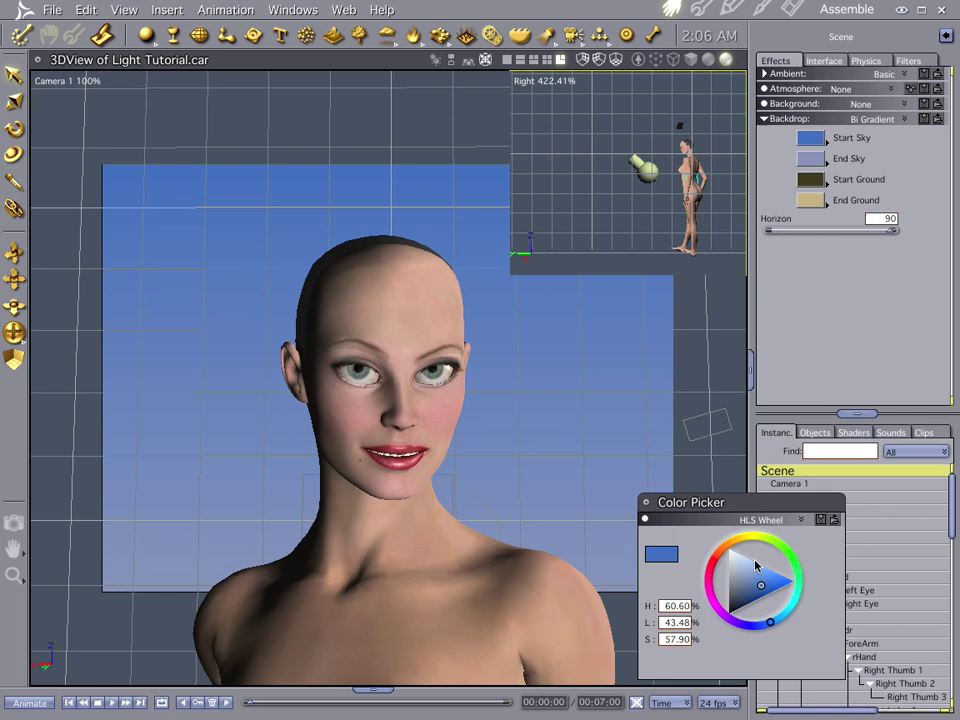
{"action": "left_click_drag", "start_coordinate": [757, 565], "coordinate": [751, 601]}
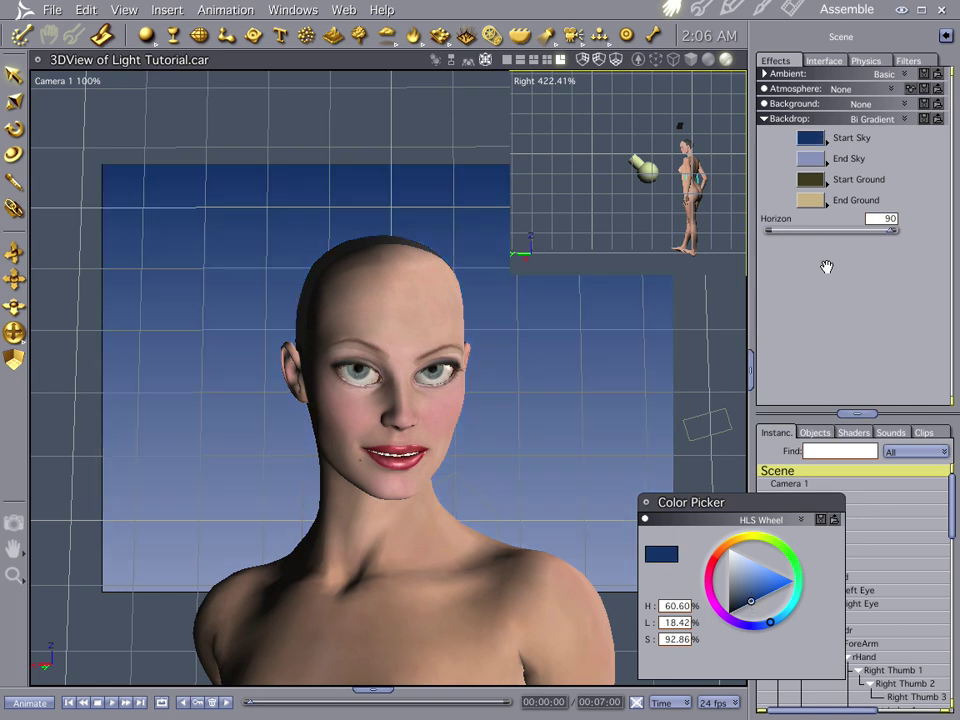
{"action": "left_click", "coordinate": [742, 578]}
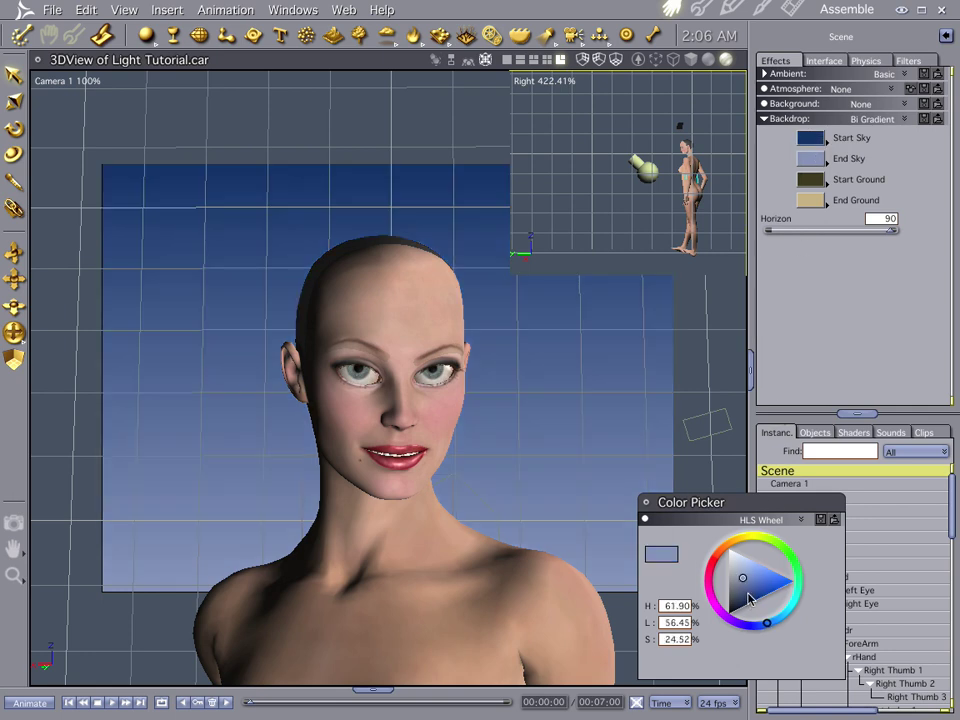
{"action": "left_click_drag", "start_coordinate": [749, 598], "coordinate": [735, 621]}
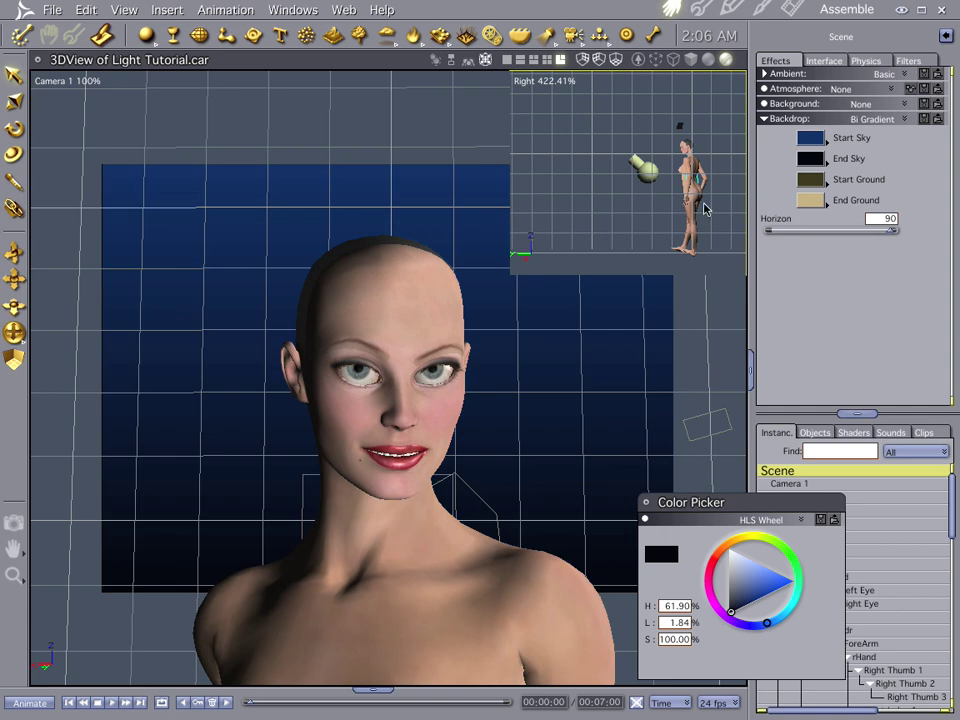
{"action": "key", "text": "ctrl+r"}
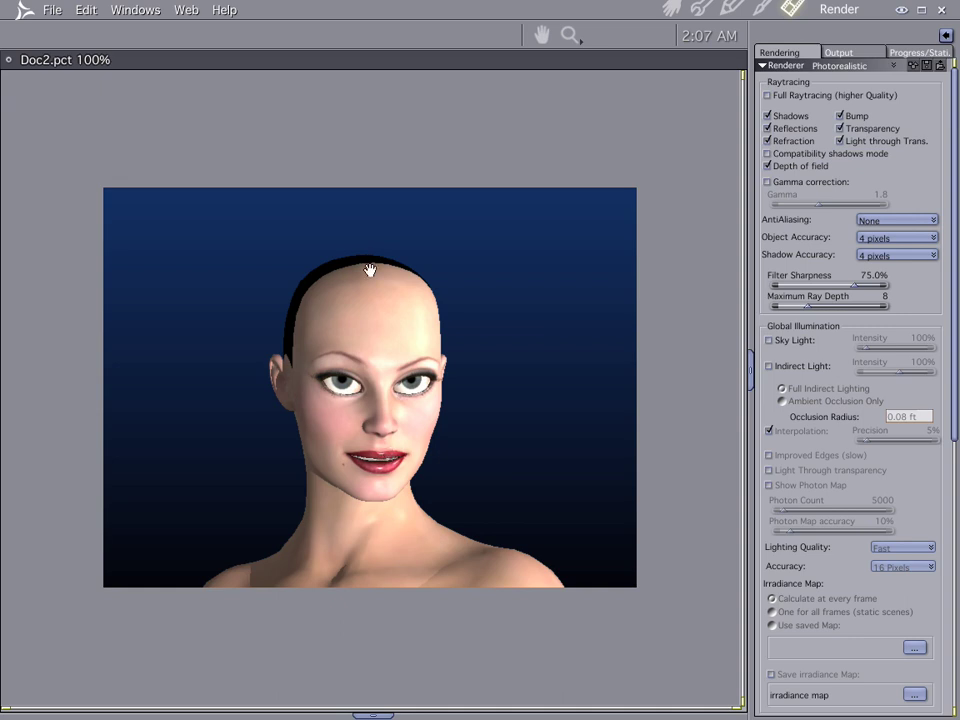
Orbit Camera 1 so the head turns slightly, test render, and close the colour picker
{"action": "left_click", "coordinate": [669, 10]}
{"action": "left_click", "coordinate": [403, 336]}
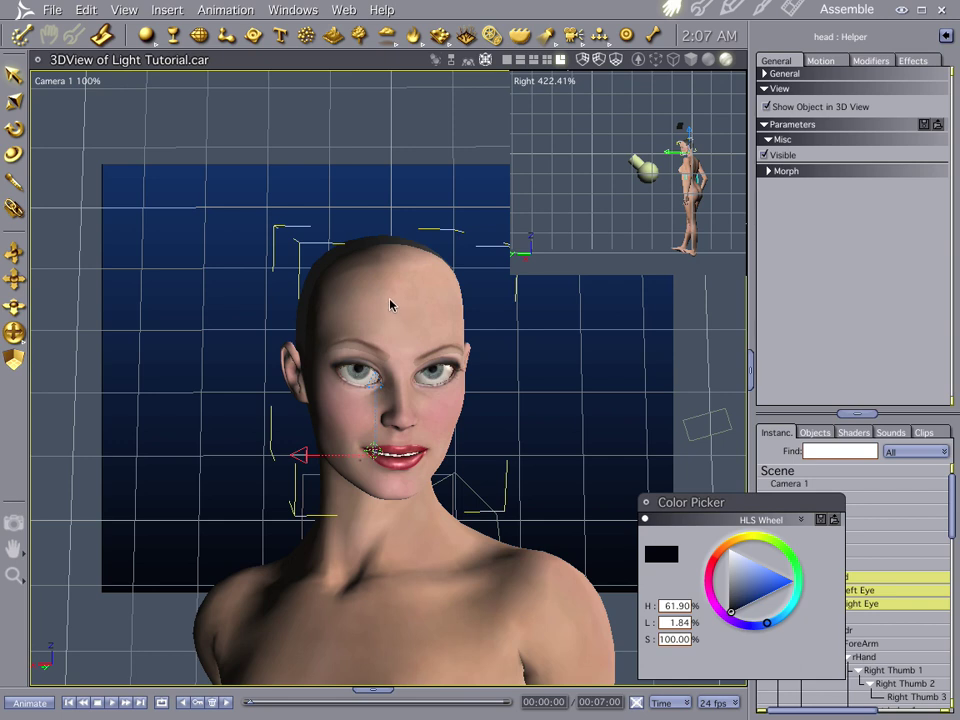
{"action": "left_click_drag", "start_coordinate": [375, 300], "coordinate": [413, 307]}
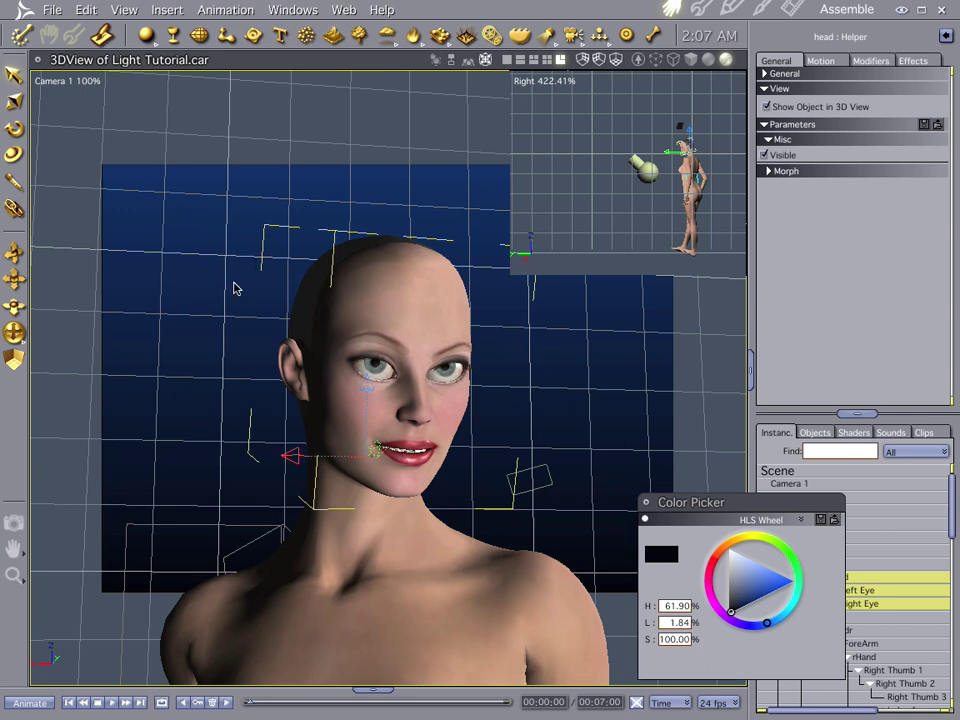
{"action": "key", "text": "ctrl+r"}
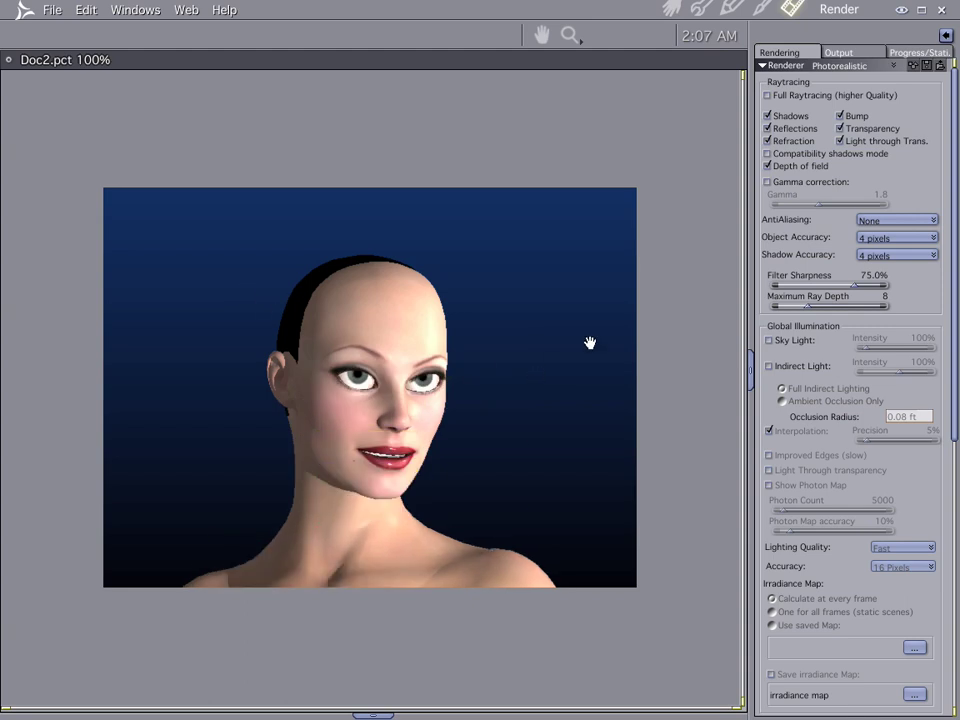
{"action": "left_click", "coordinate": [666, 9]}
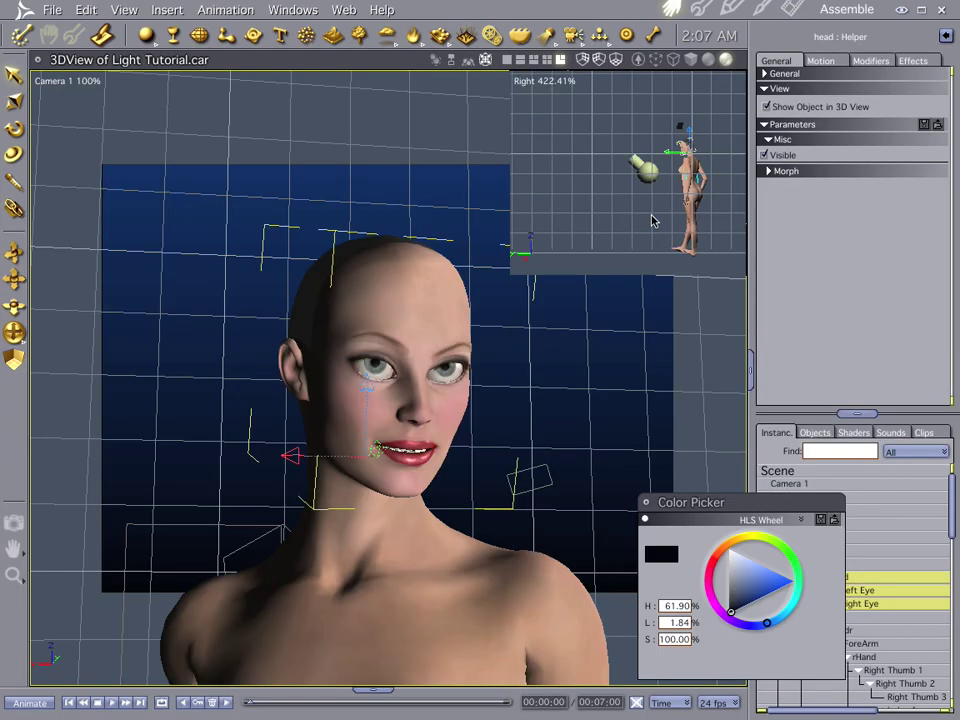
{"action": "left_click", "coordinate": [646, 504]}
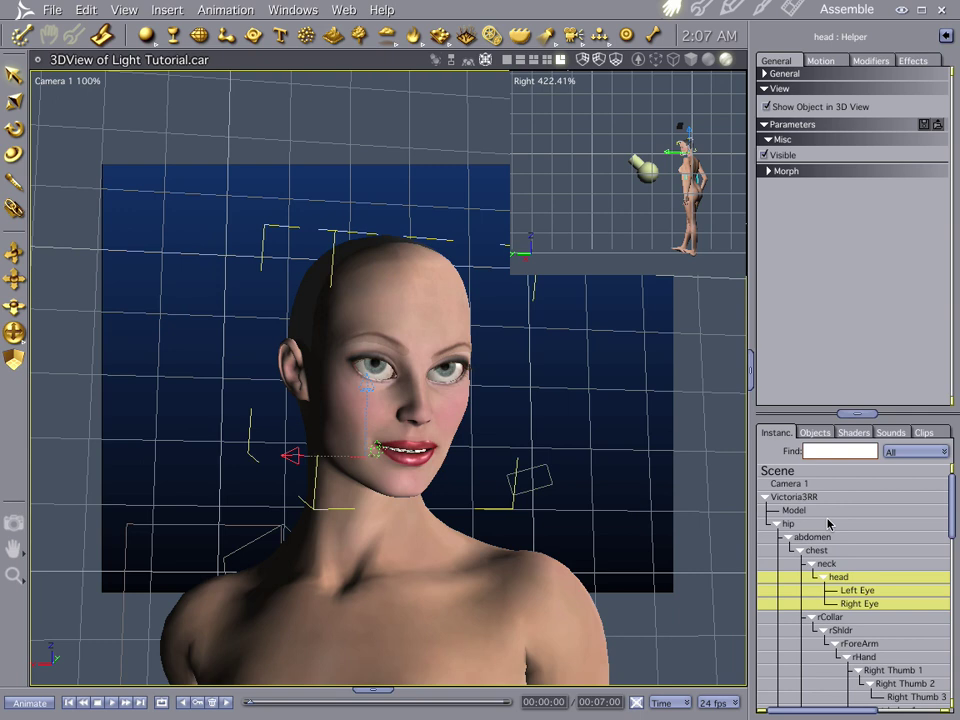
Collapse the Victoria3RR hierarchy and select the Edge light to show its spot settings
{"action": "left_click", "coordinate": [766, 497]}
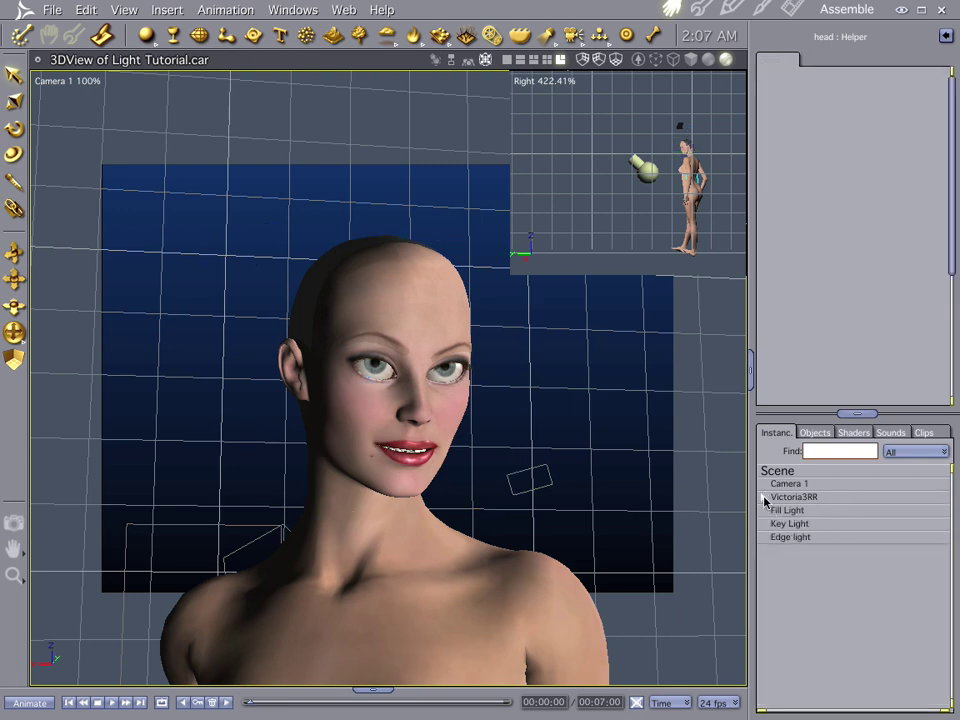
{"action": "left_click", "coordinate": [792, 538]}
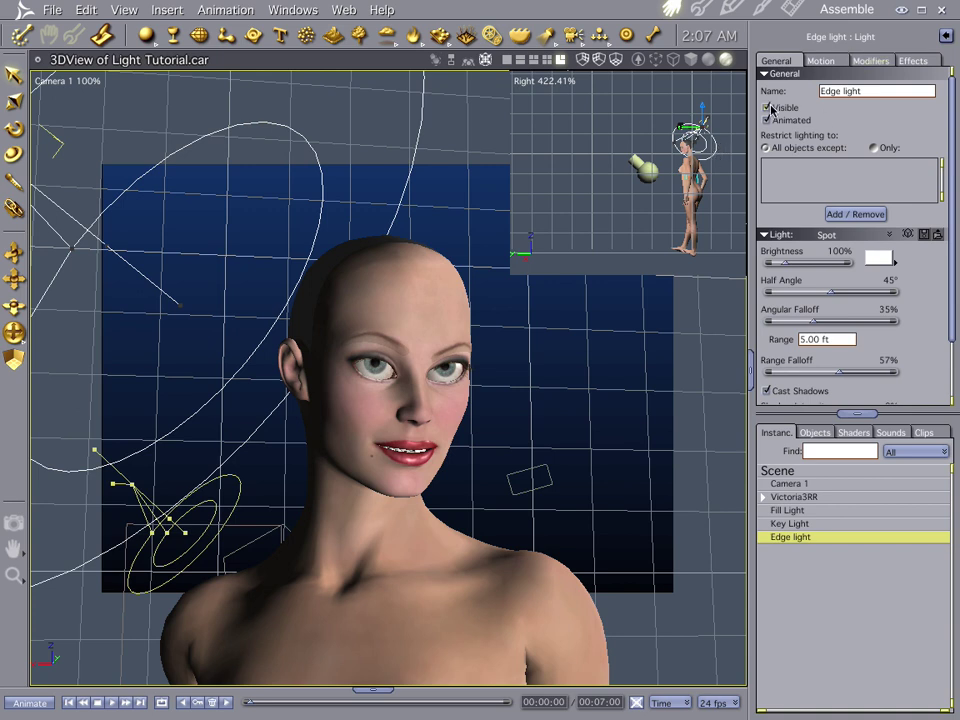
Aim the Edge light at the Victoria3RR head with a Point At modifier and test render
{"action": "left_click", "coordinate": [870, 62]}
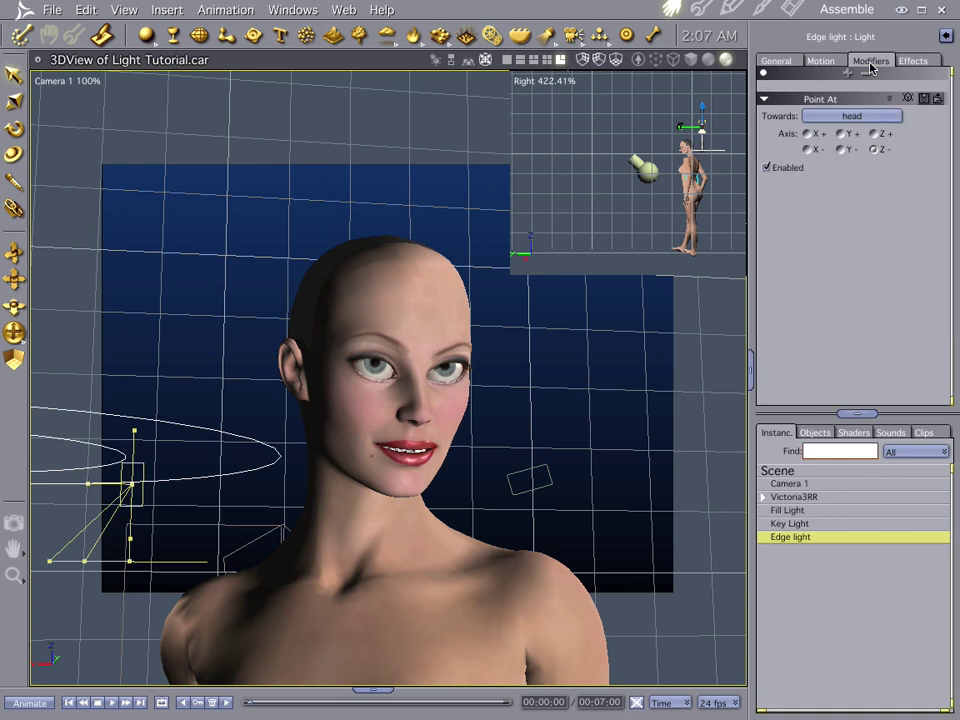
{"action": "left_click", "coordinate": [833, 118]}
{"action": "left_click", "coordinate": [388, 273]}
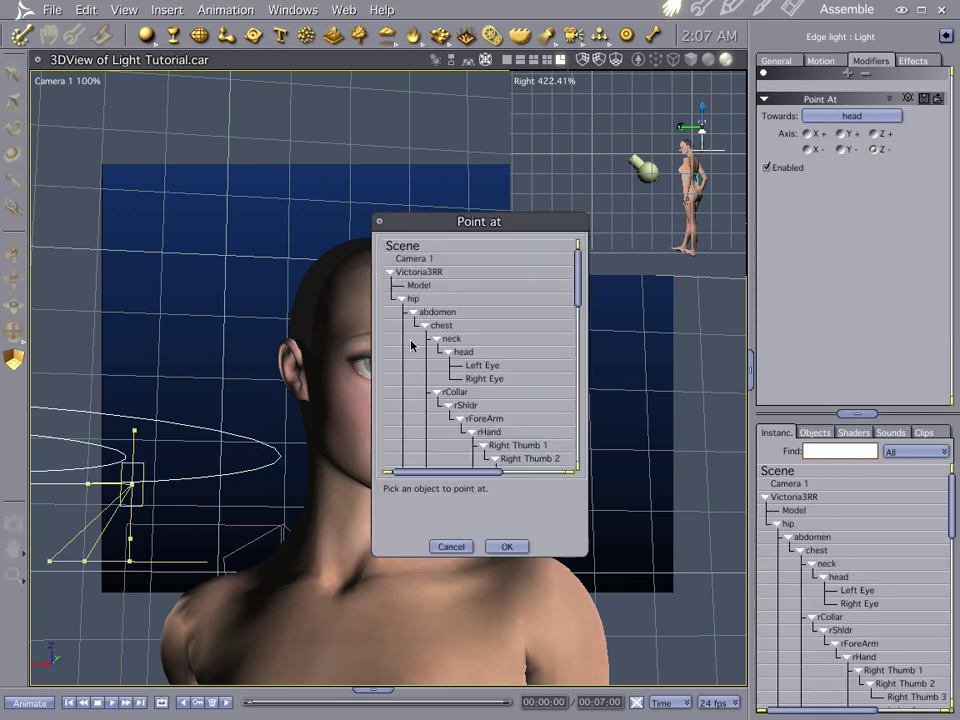
{"action": "left_click", "coordinate": [470, 353]}
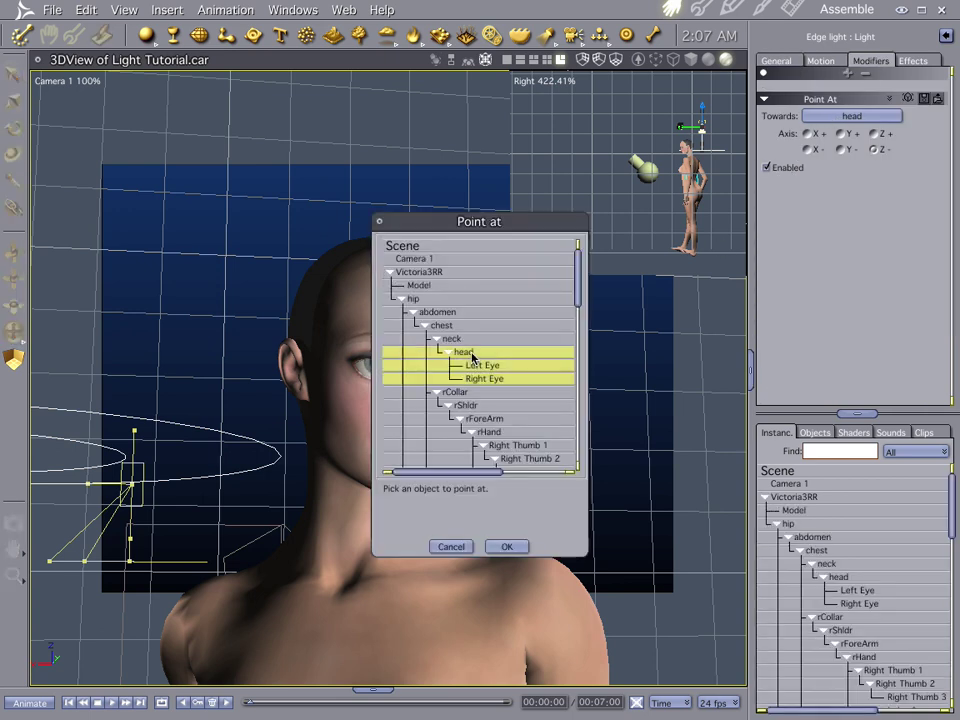
{"action": "left_click", "coordinate": [506, 546]}
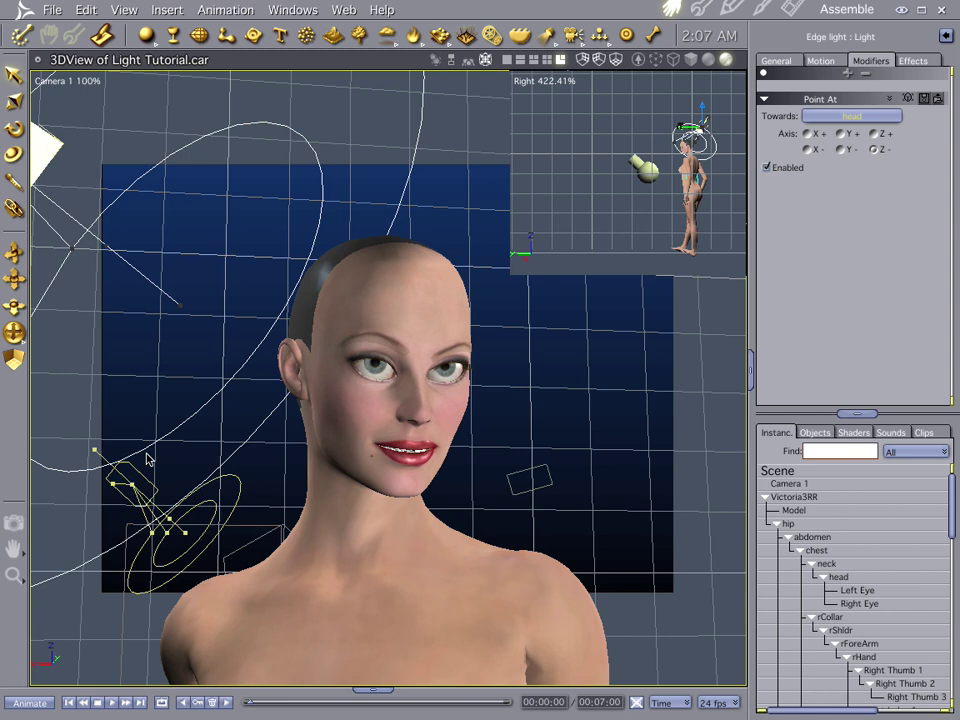
{"action": "key", "text": "ctrl+r"}
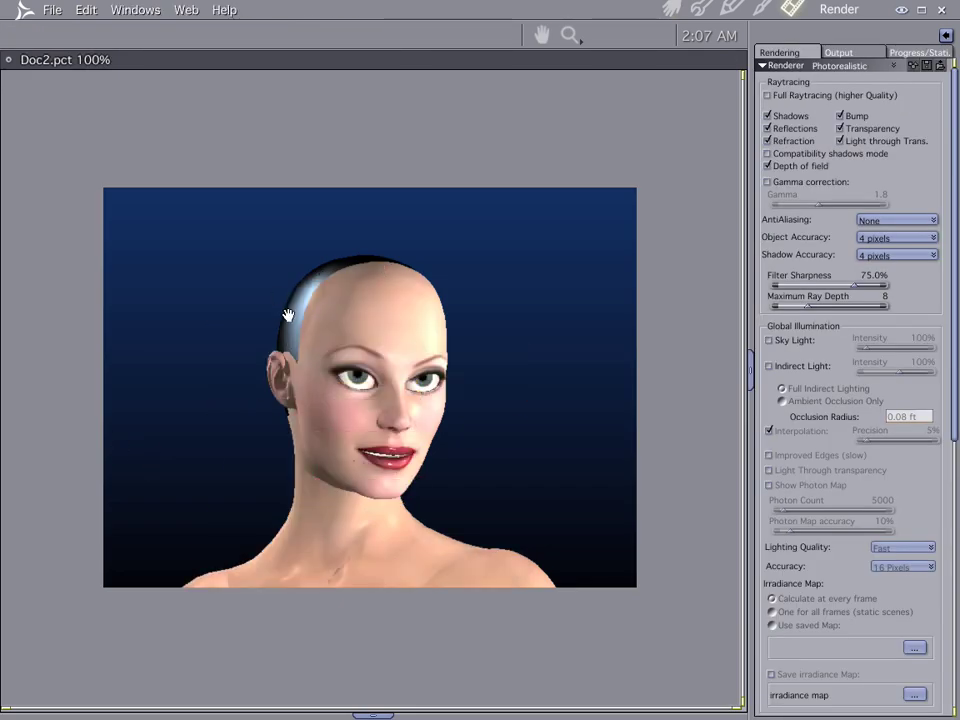
{"action": "left_click", "coordinate": [668, 8]}
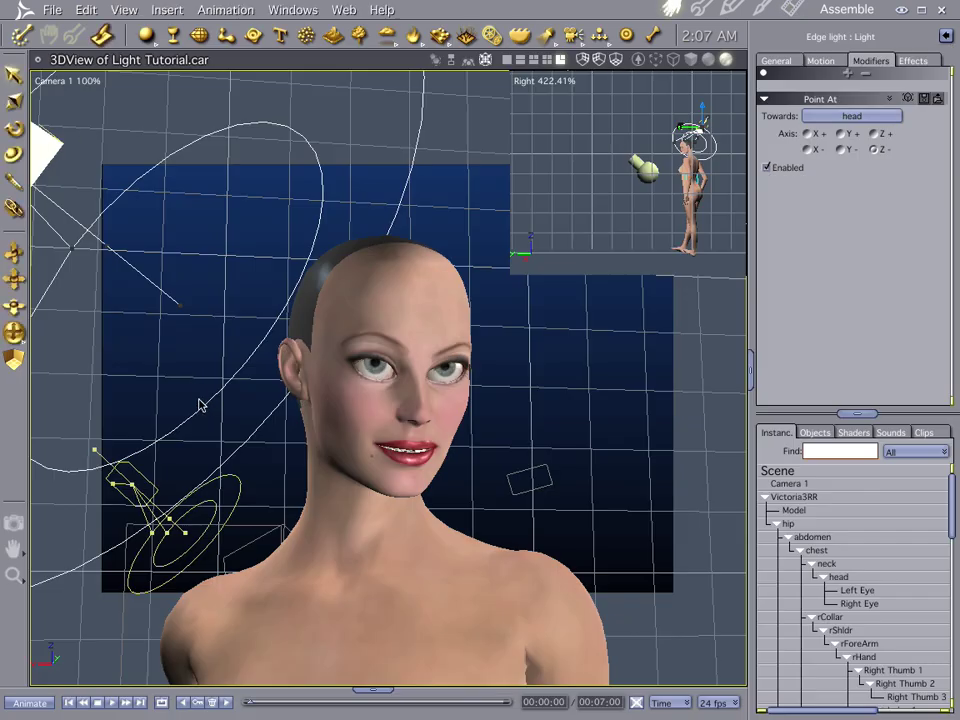
Switch the inset view to Top and drag the Edge light behind the head
{"action": "left_click", "coordinate": [533, 84]}
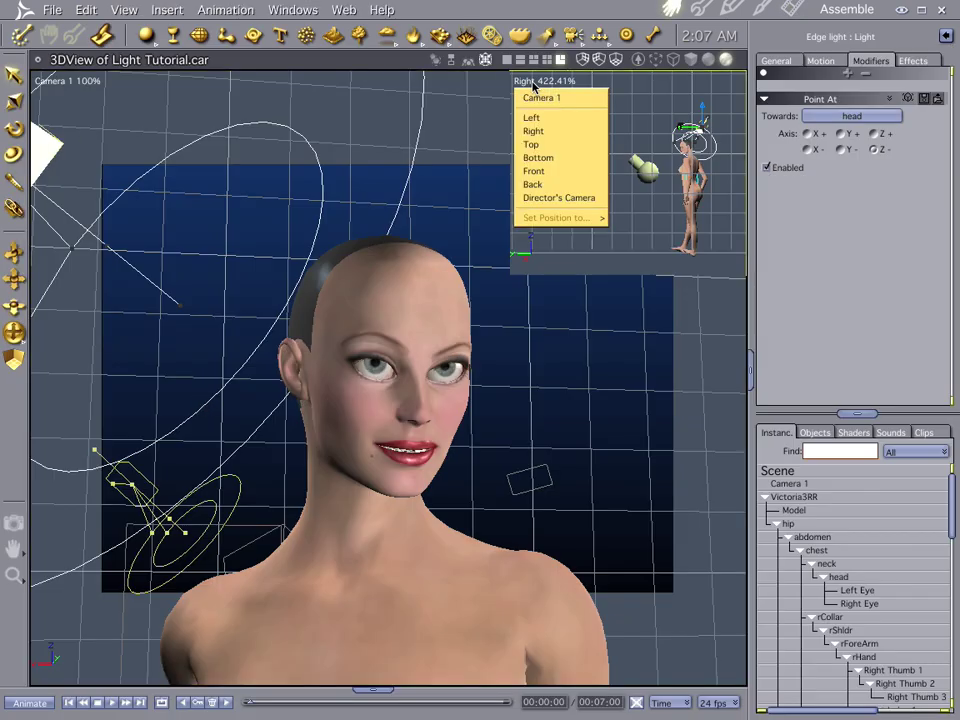
{"action": "left_click", "coordinate": [550, 145]}
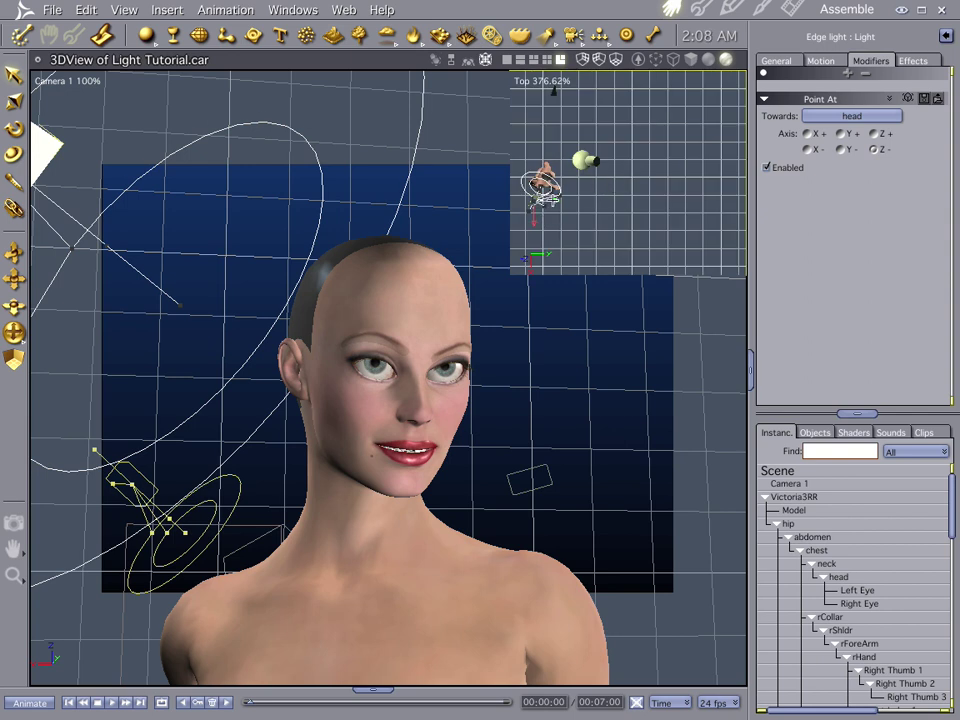
{"action": "left_click_drag", "start_coordinate": [553, 204], "coordinate": [513, 204]}
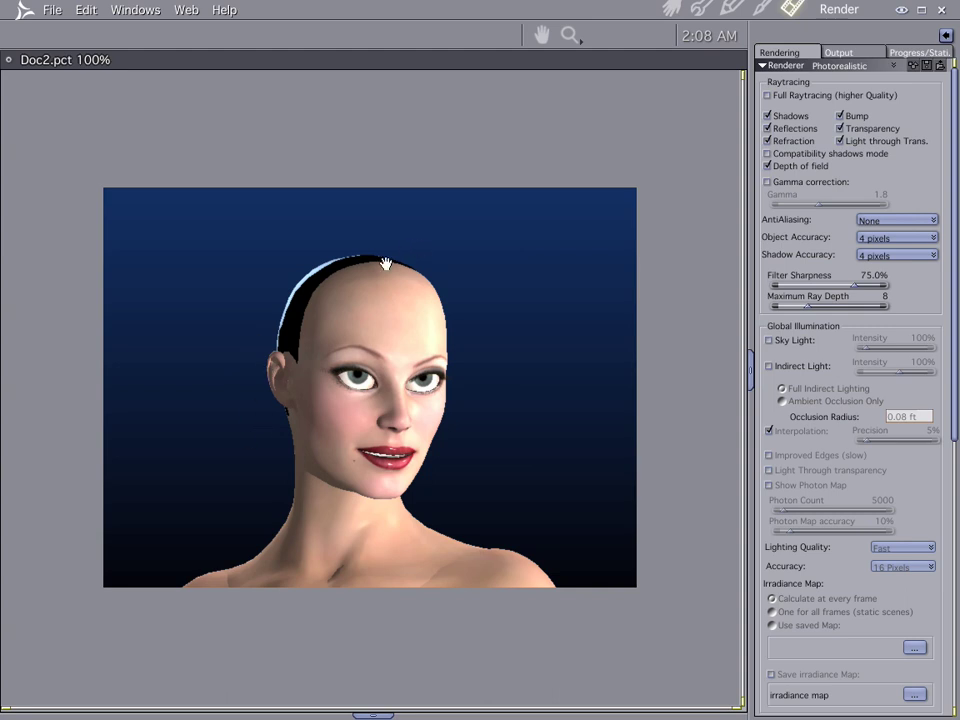
Tint the Edge light medium blue (H 66.95%, L 36.84%, S 60.71%) and test render
{"action": "left_click", "coordinate": [670, 8]}
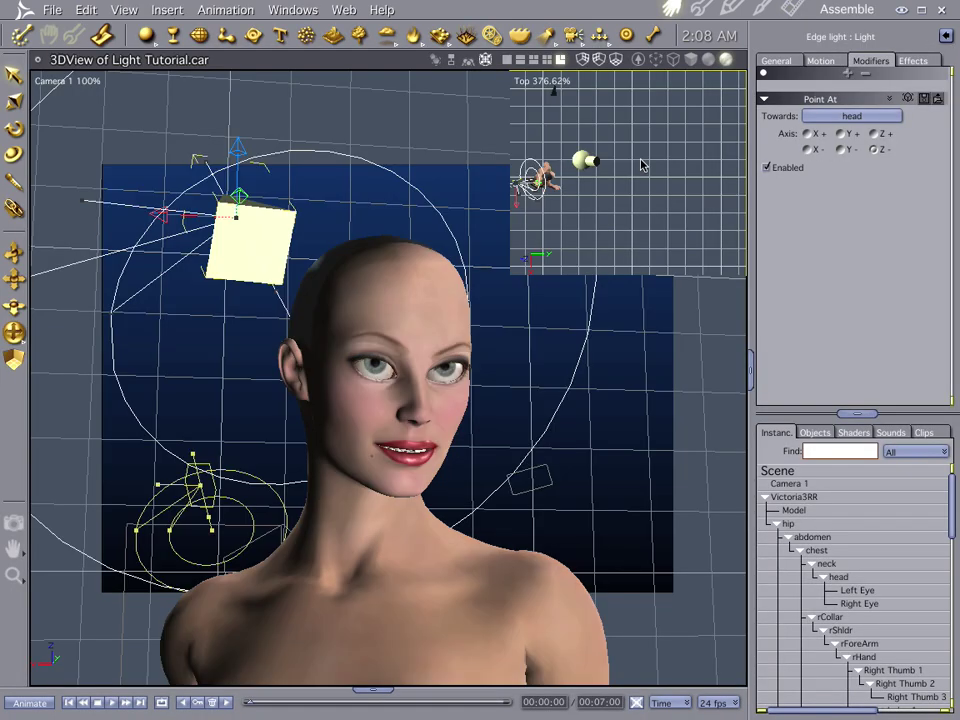
{"action": "left_click", "coordinate": [765, 497]}
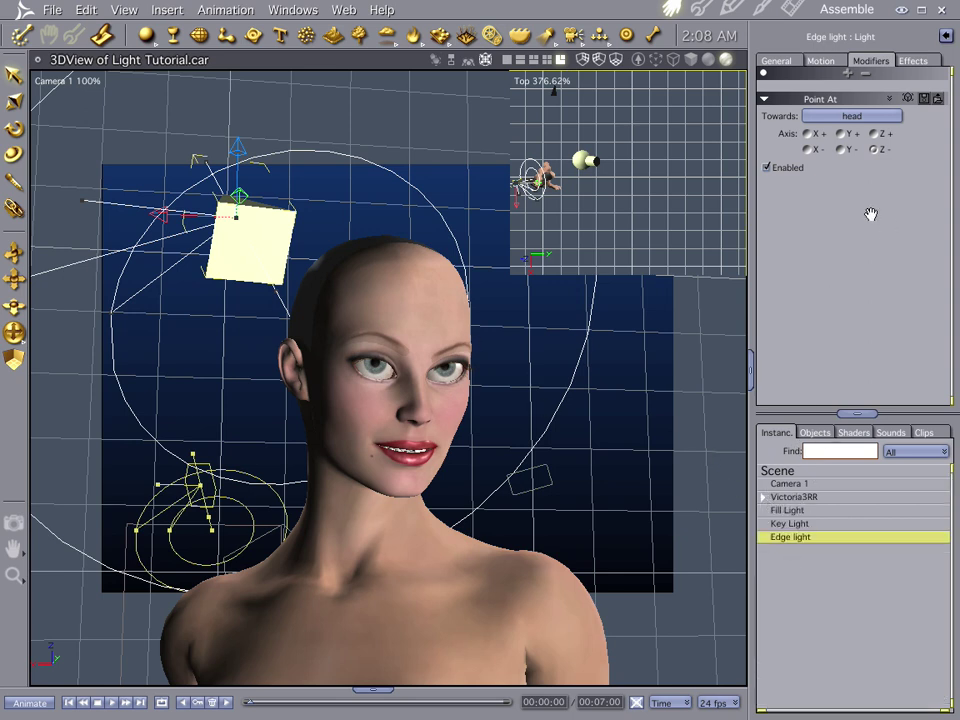
{"action": "left_click", "coordinate": [776, 60]}
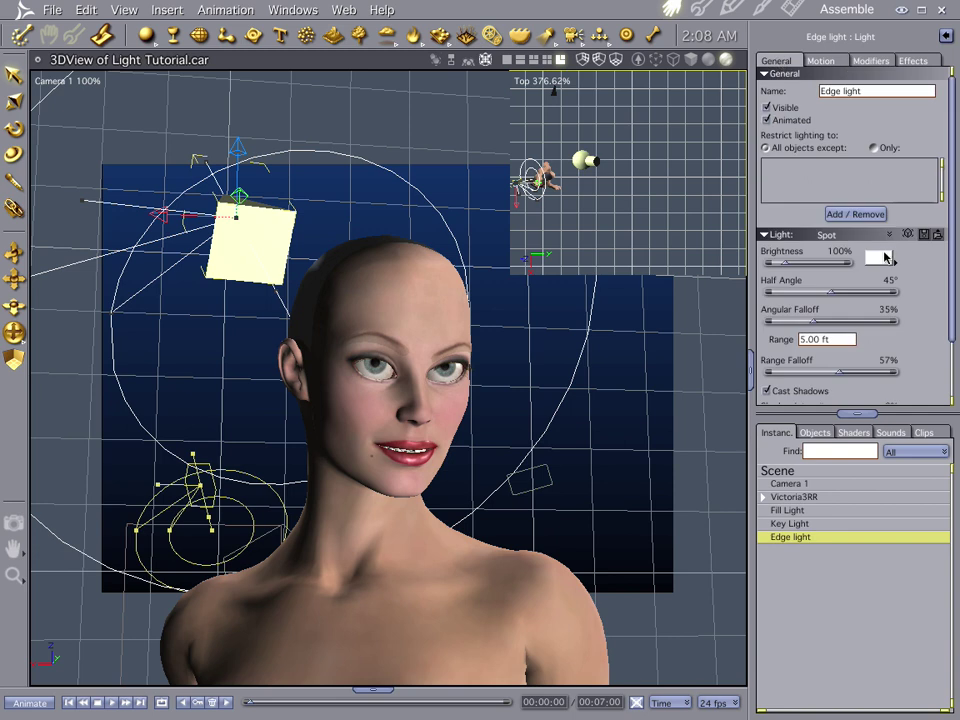
{"action": "left_click", "coordinate": [878, 257]}
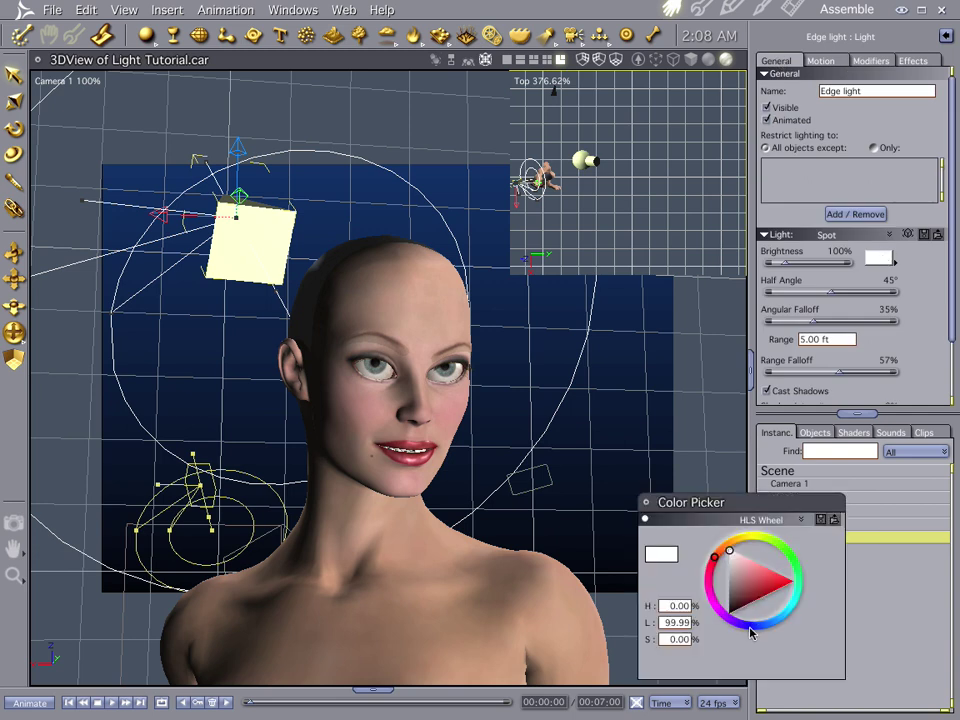
{"action": "left_click", "coordinate": [754, 628]}
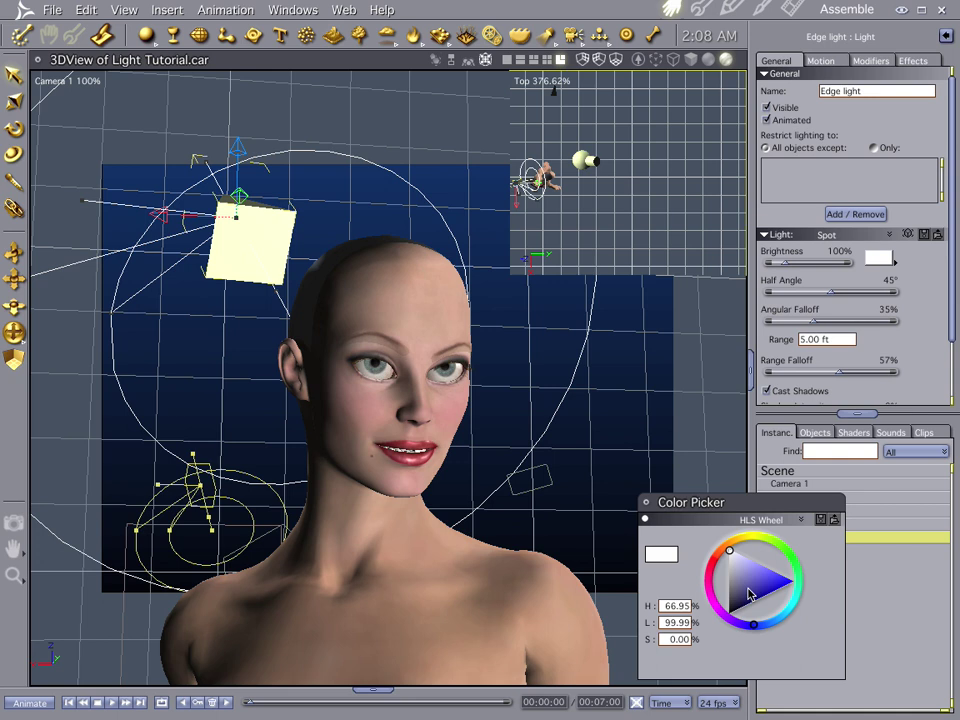
{"action": "left_click", "coordinate": [758, 594]}
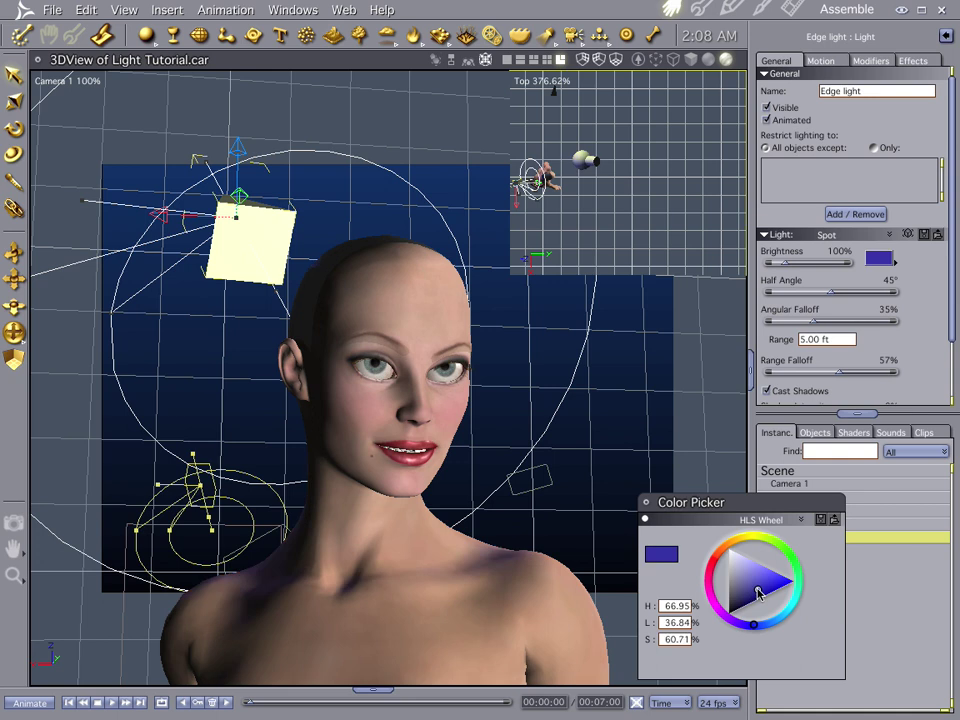
{"action": "key", "text": "ctrl+r"}
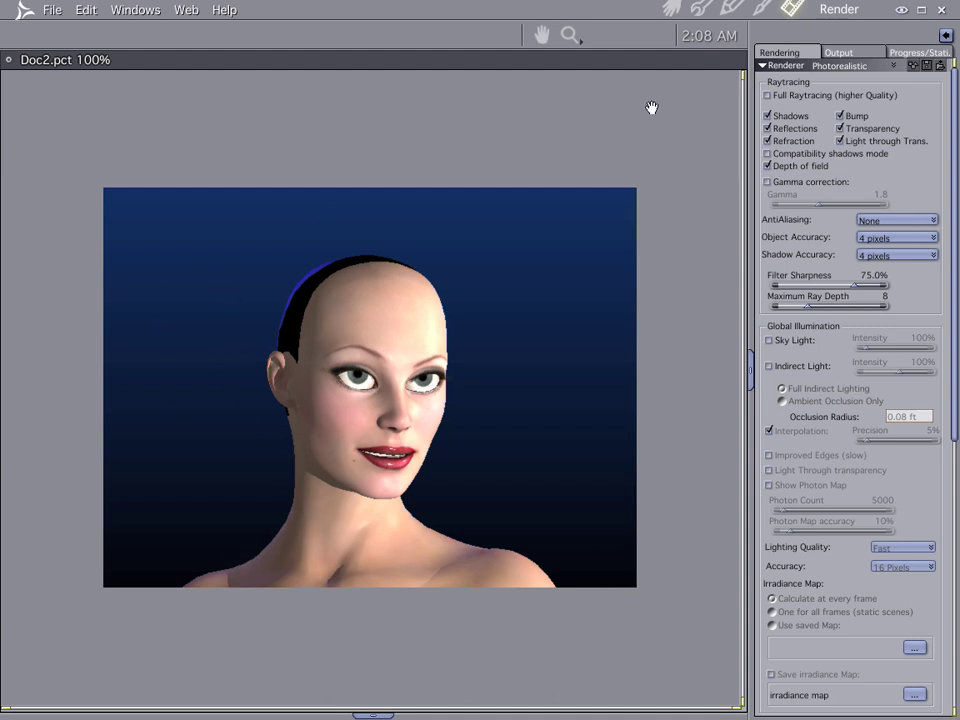
Lower the edge spotlight slightly in the 3D view and render again
{"action": "left_click", "coordinate": [672, 8]}
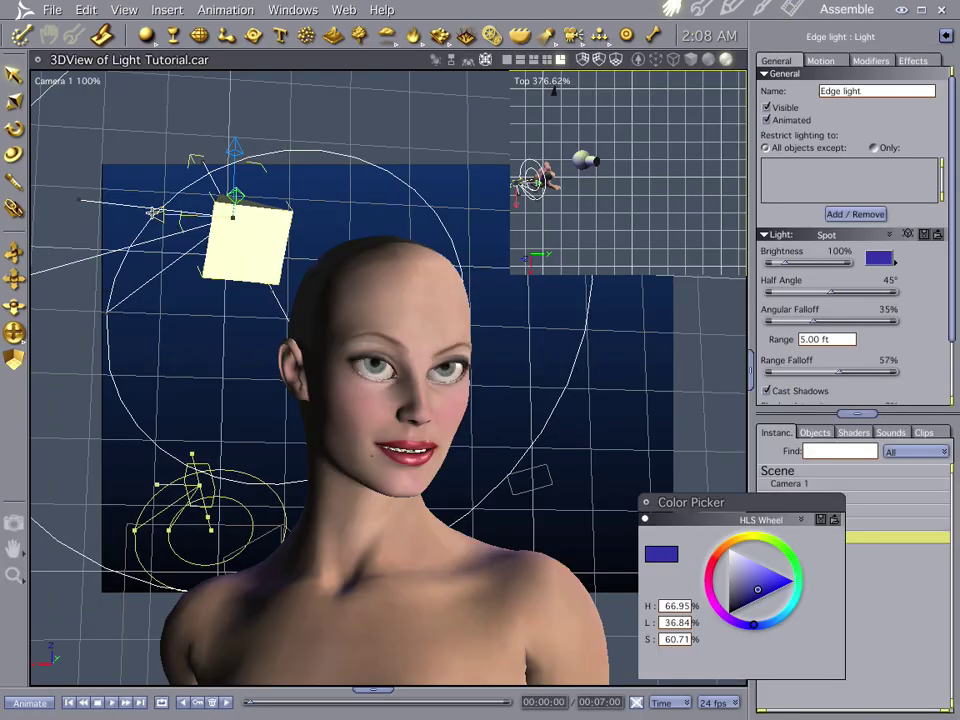
{"action": "left_click_drag", "start_coordinate": [223, 150], "coordinate": [222, 168]}
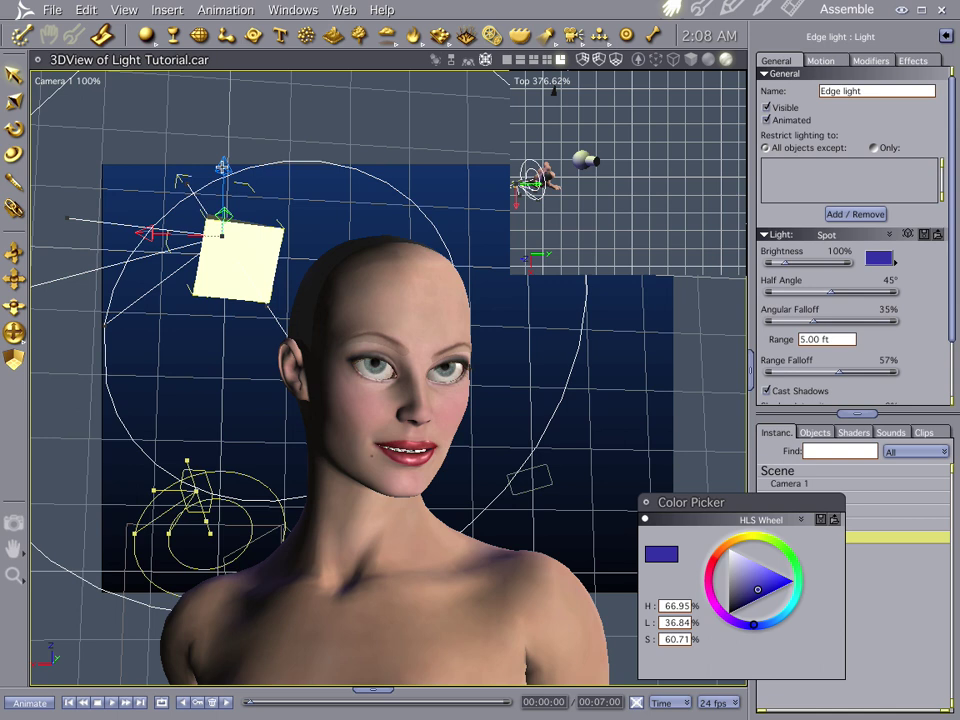
{"action": "key", "text": "ctrl+r"}
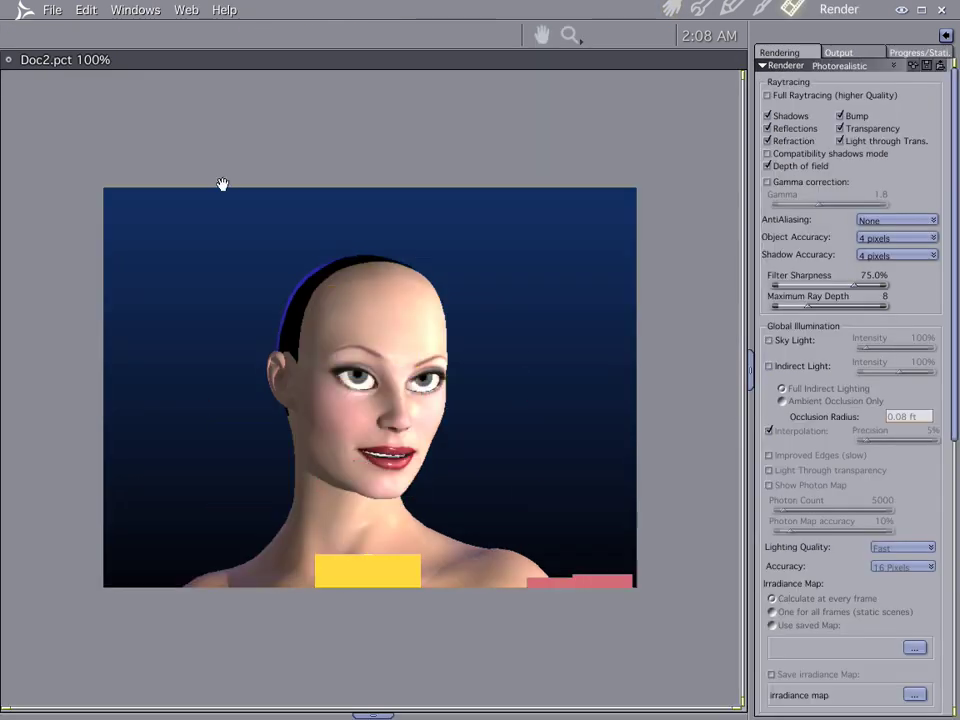
Review the Key, Fill and Edge light settings, then make a fresh test render of the portrait
{"action": "left_click", "coordinate": [668, 12]}
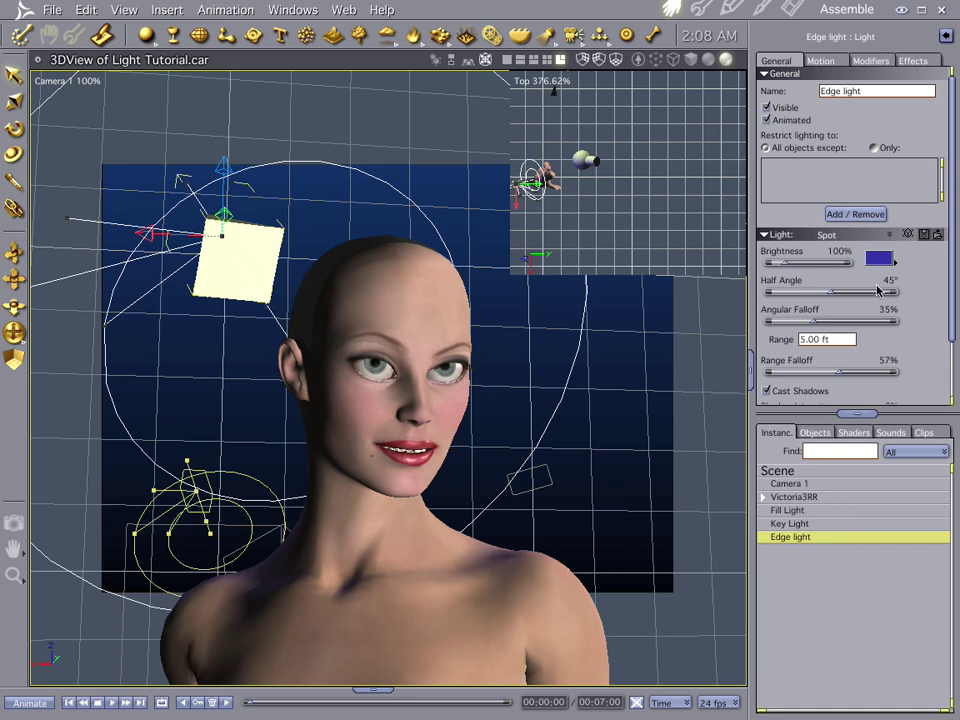
{"action": "left_click", "coordinate": [789, 524]}
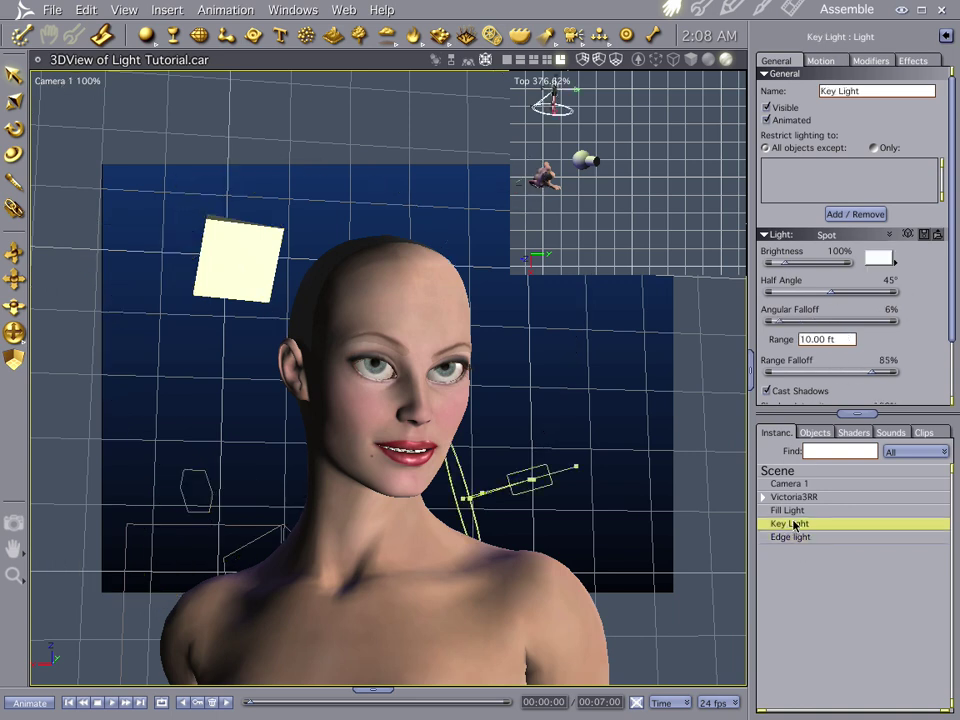
{"action": "left_click", "coordinate": [788, 512]}
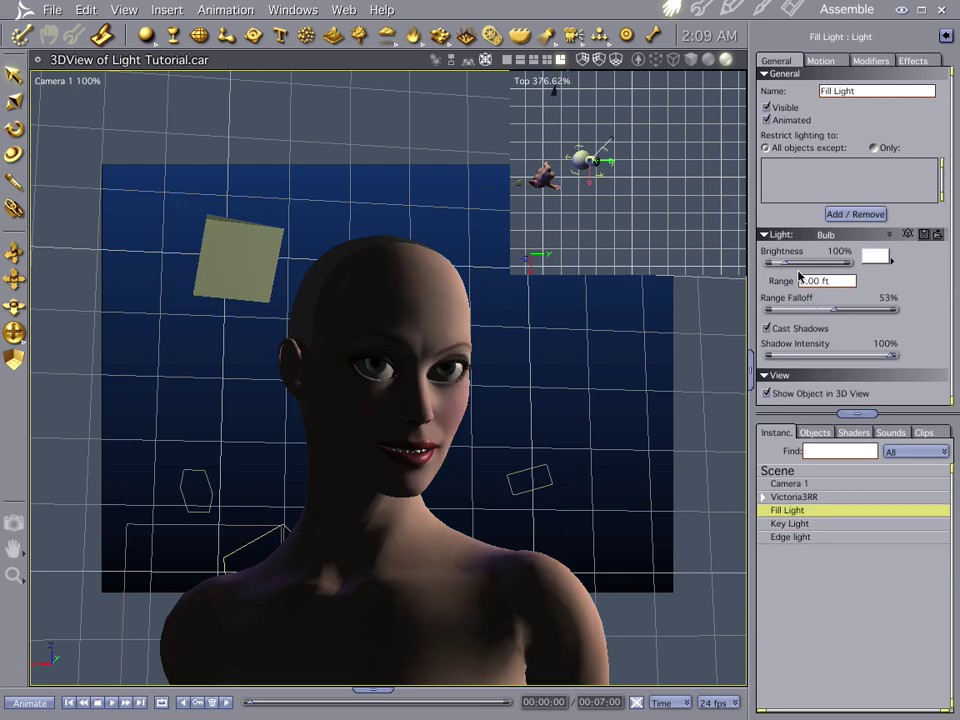
{"action": "left_click", "coordinate": [795, 525]}
{"action": "left_click", "coordinate": [789, 540]}
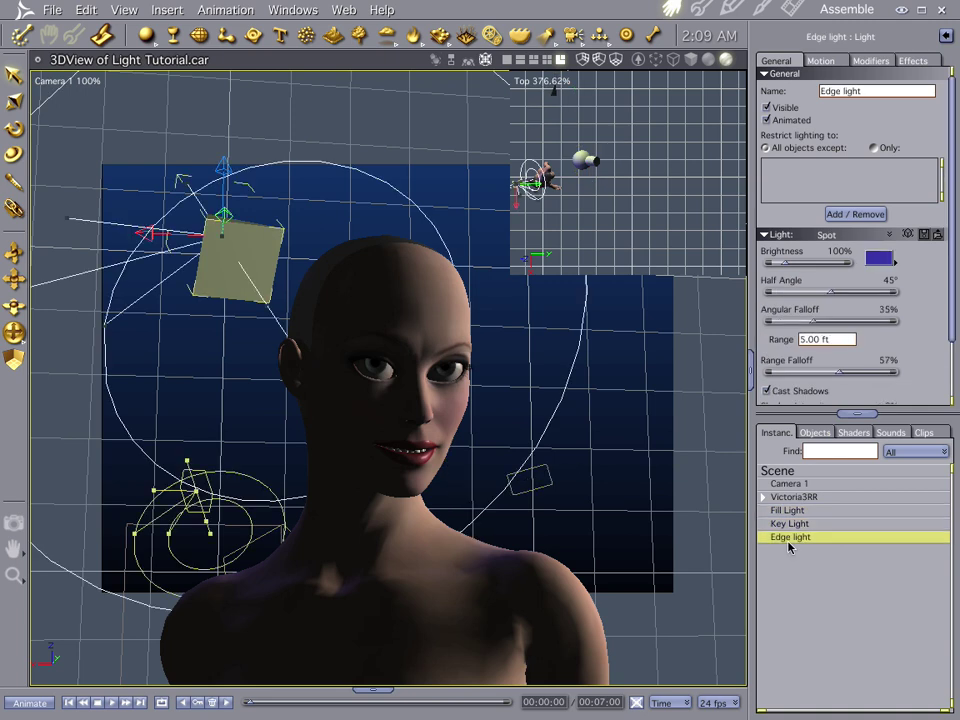
{"action": "key", "text": "ctrl+r"}
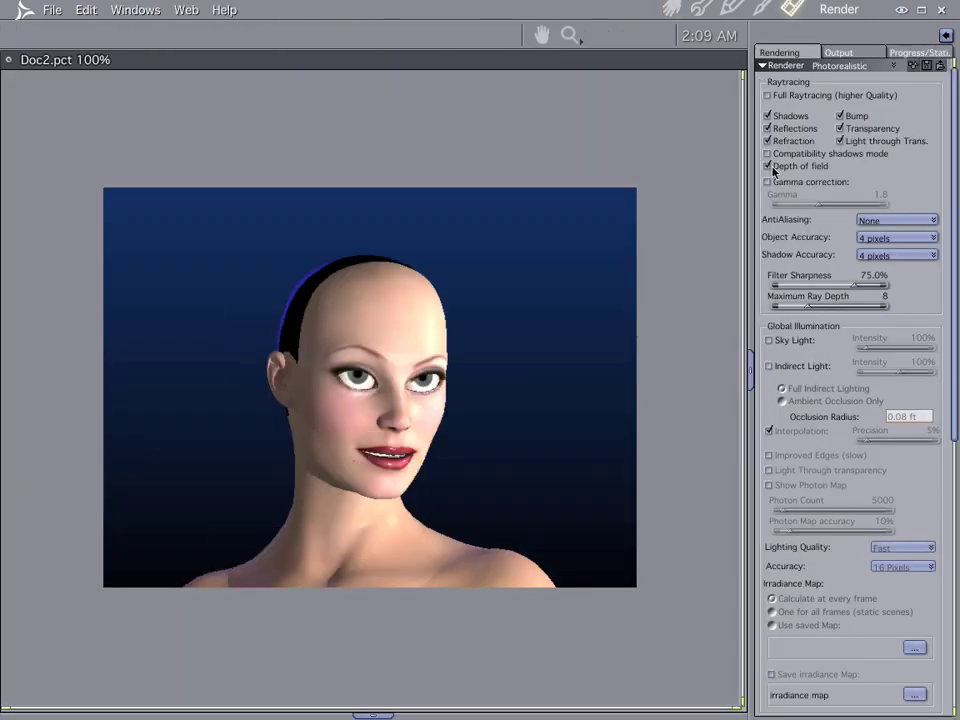
{"action": "left_click", "coordinate": [669, 8]}
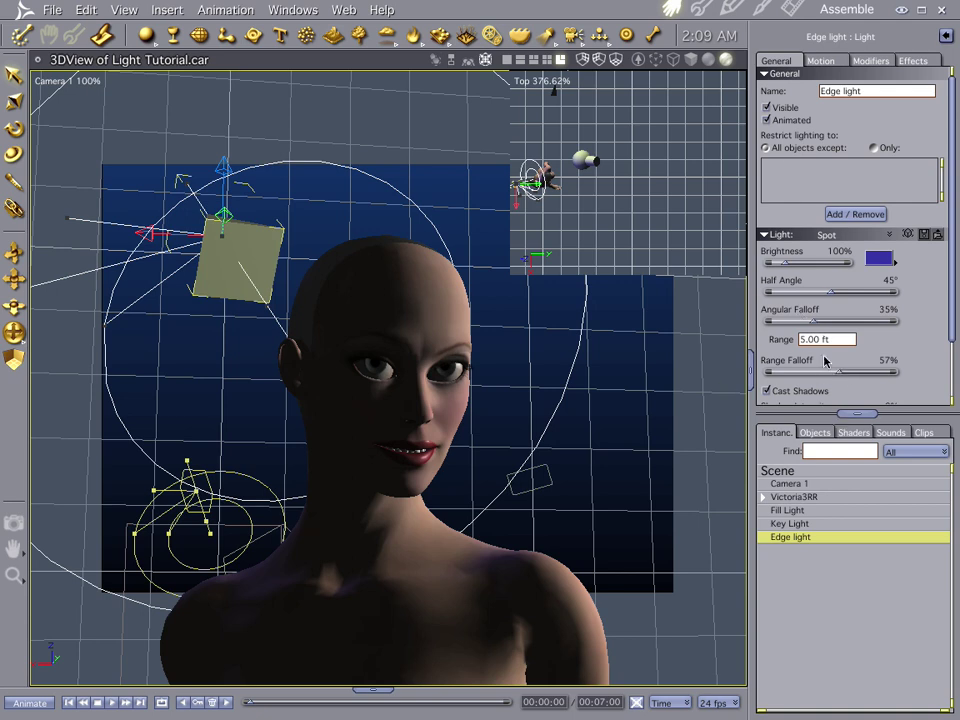
Lower the Fill Light beside the figure using the Right inset view
{"action": "left_click", "coordinate": [785, 511]}
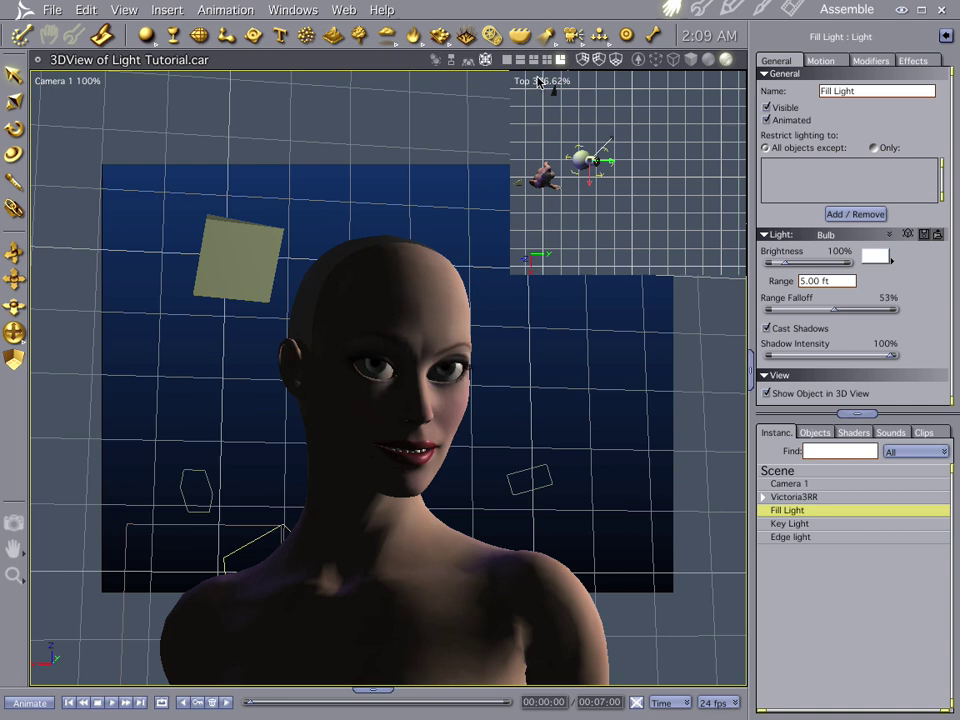
{"action": "left_click", "coordinate": [538, 82]}
{"action": "left_click", "coordinate": [536, 131]}
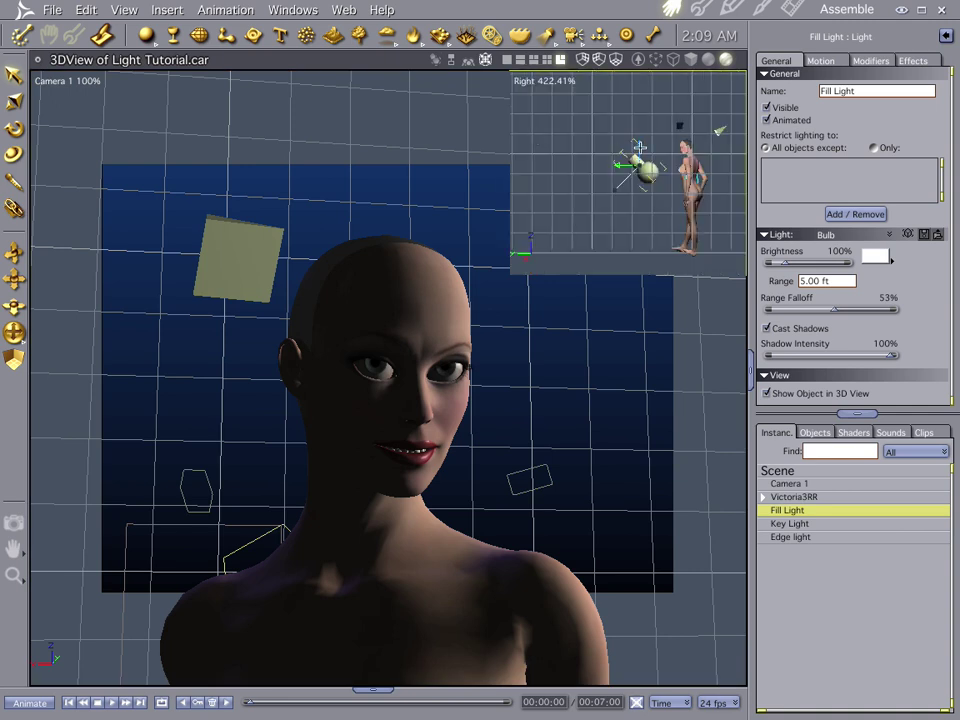
{"action": "left_click_drag", "start_coordinate": [638, 146], "coordinate": [626, 170]}
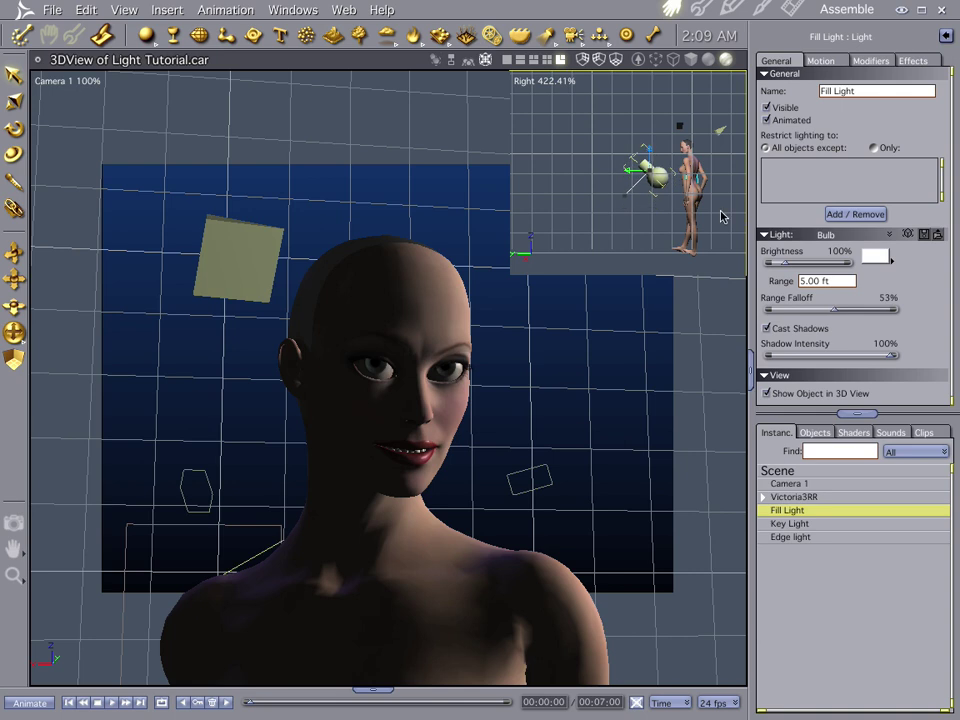
Color the fill light saturated red-orange (H 6.83%, L 50%, S 100%) and render
{"action": "left_click", "coordinate": [875, 256]}
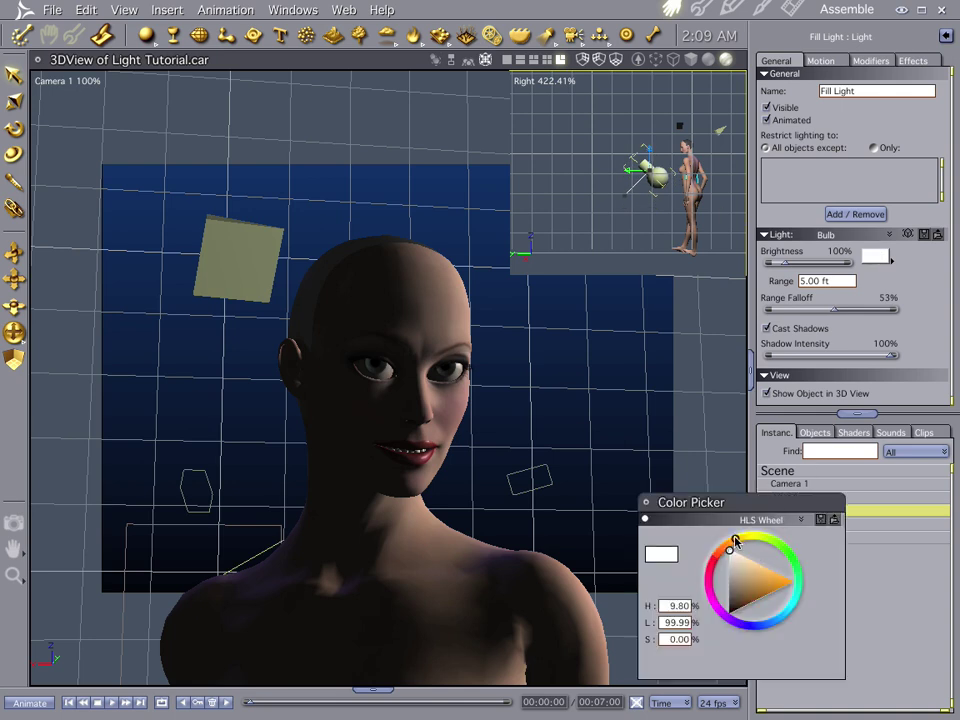
{"action": "left_click_drag", "start_coordinate": [744, 577], "coordinate": [792, 580]}
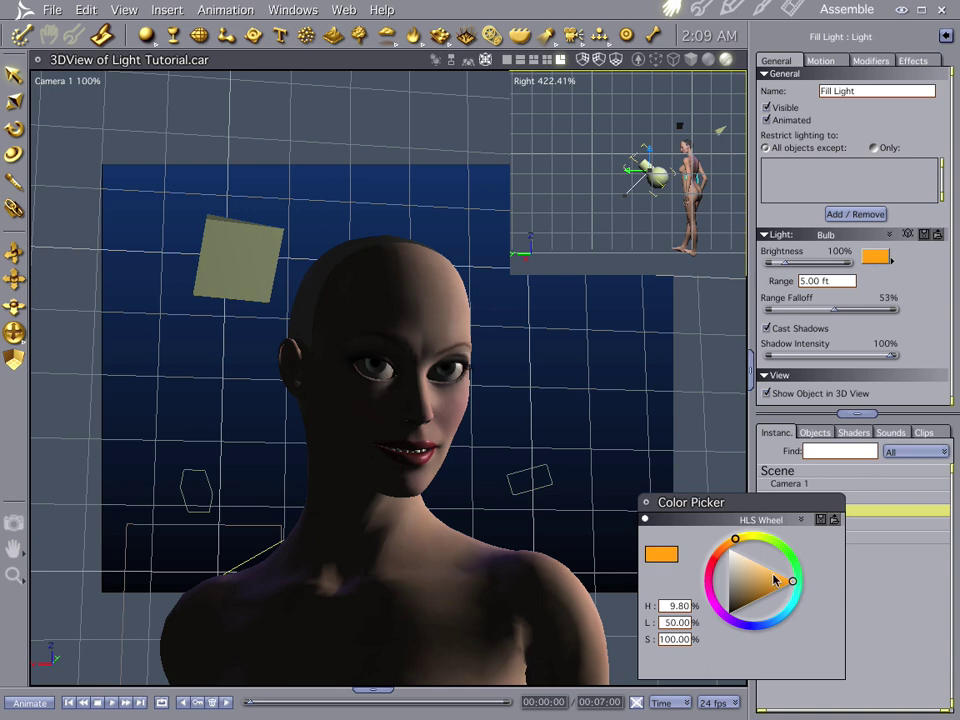
{"action": "left_click_drag", "start_coordinate": [737, 545], "coordinate": [728, 543]}
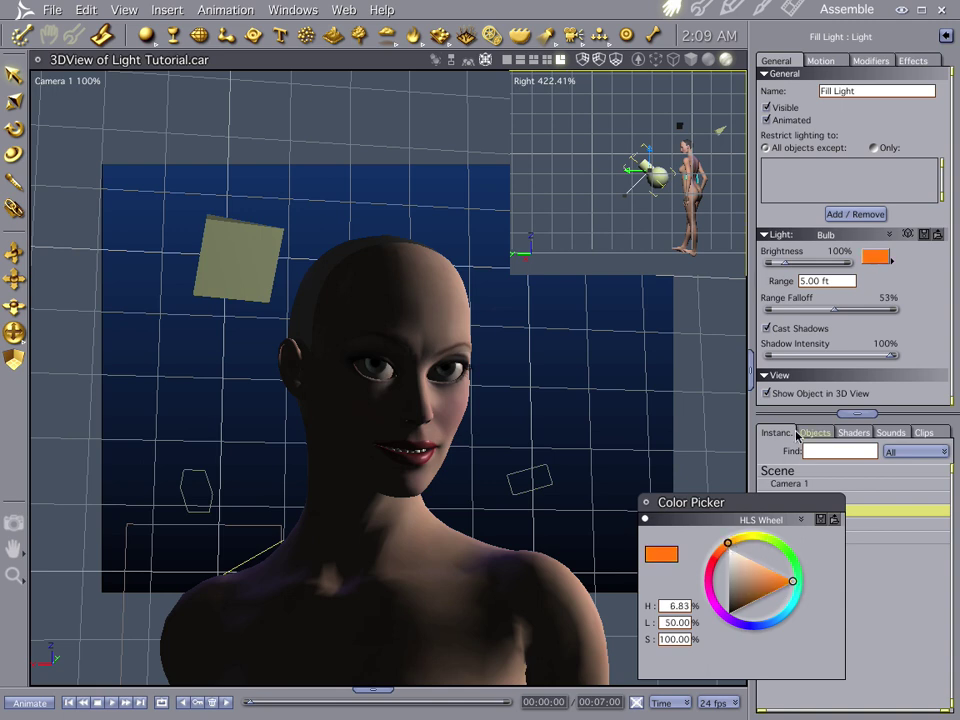
{"action": "key", "text": "ctrl+r"}
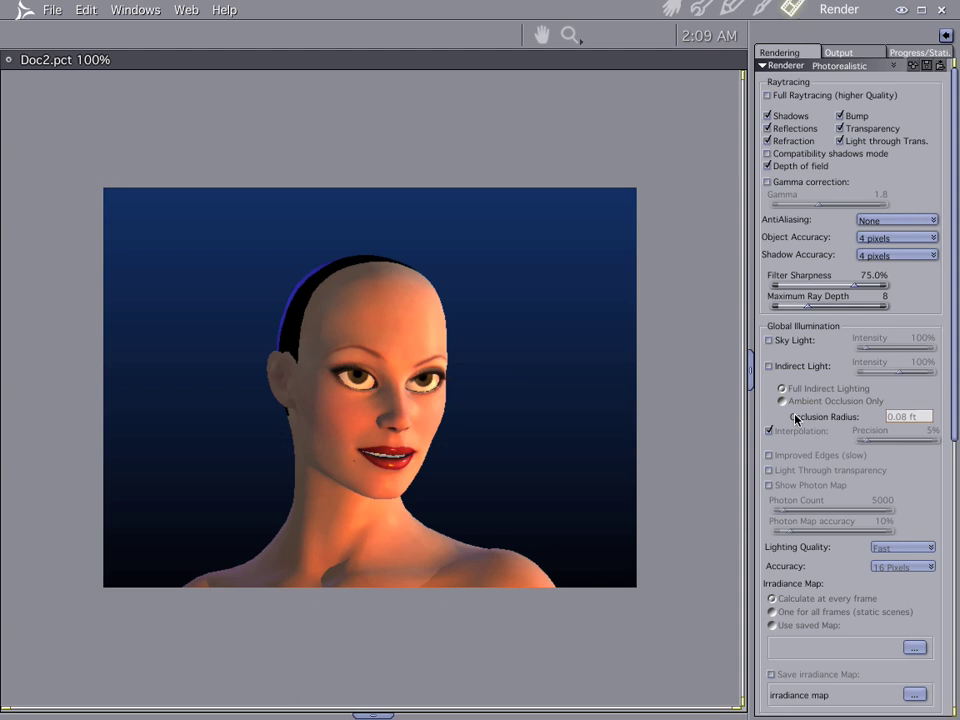
Dim the orange fill light's brightness to 60%, test rendering between adjustments
{"action": "left_click", "coordinate": [668, 9]}
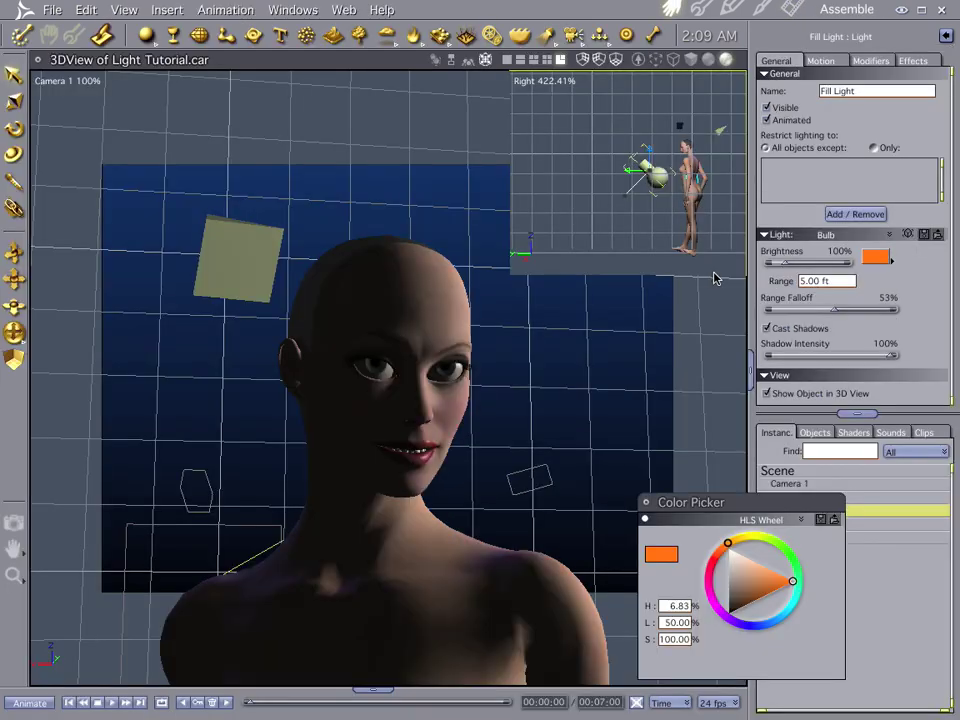
{"action": "left_click", "coordinate": [789, 264]}
{"action": "key", "text": "ctrl+r"}
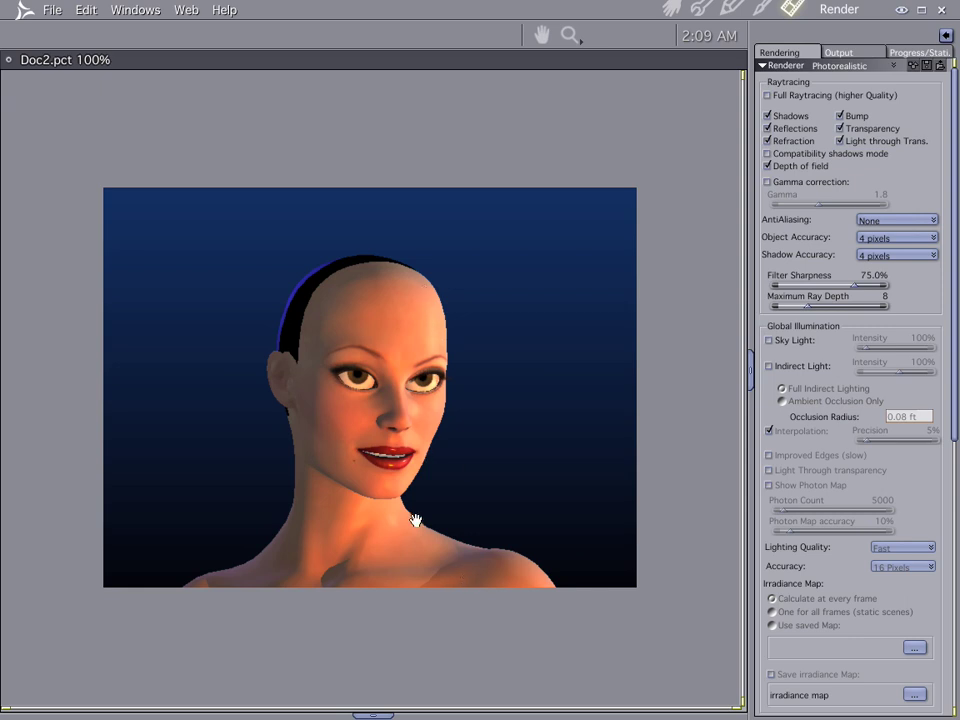
{"action": "left_click", "coordinate": [671, 9]}
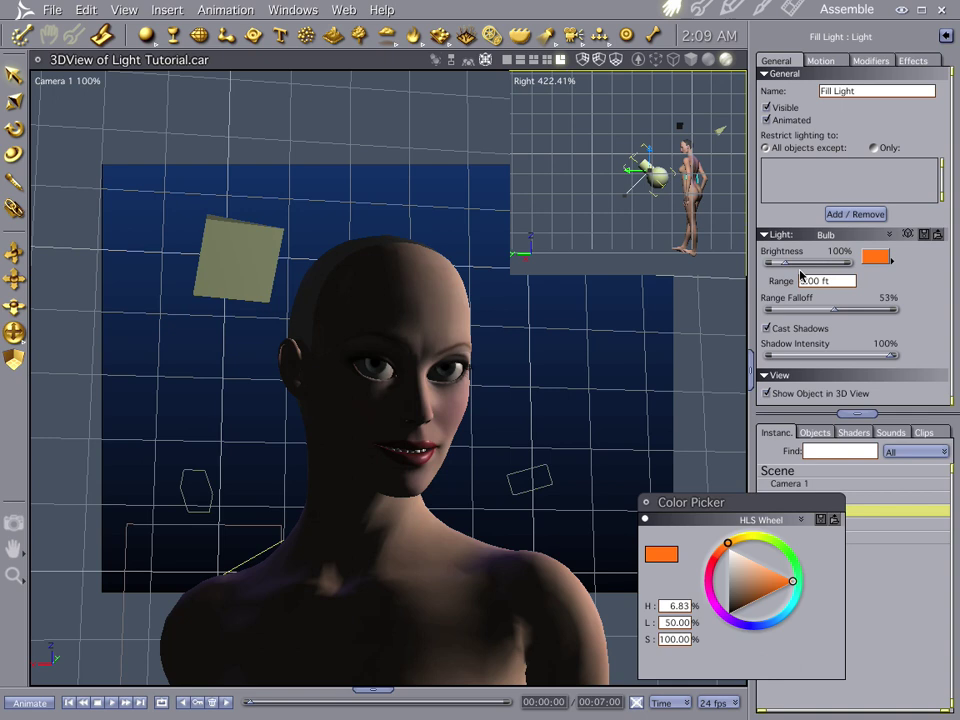
{"action": "left_click_drag", "start_coordinate": [786, 265], "coordinate": [783, 267]}
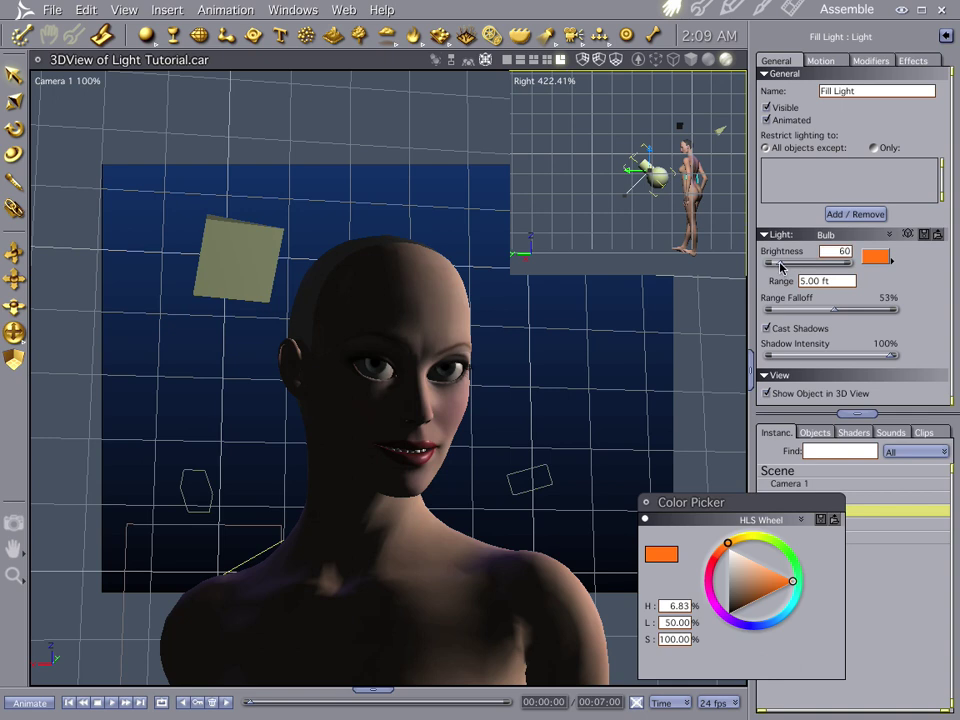
{"action": "key", "text": "ctrl+r"}
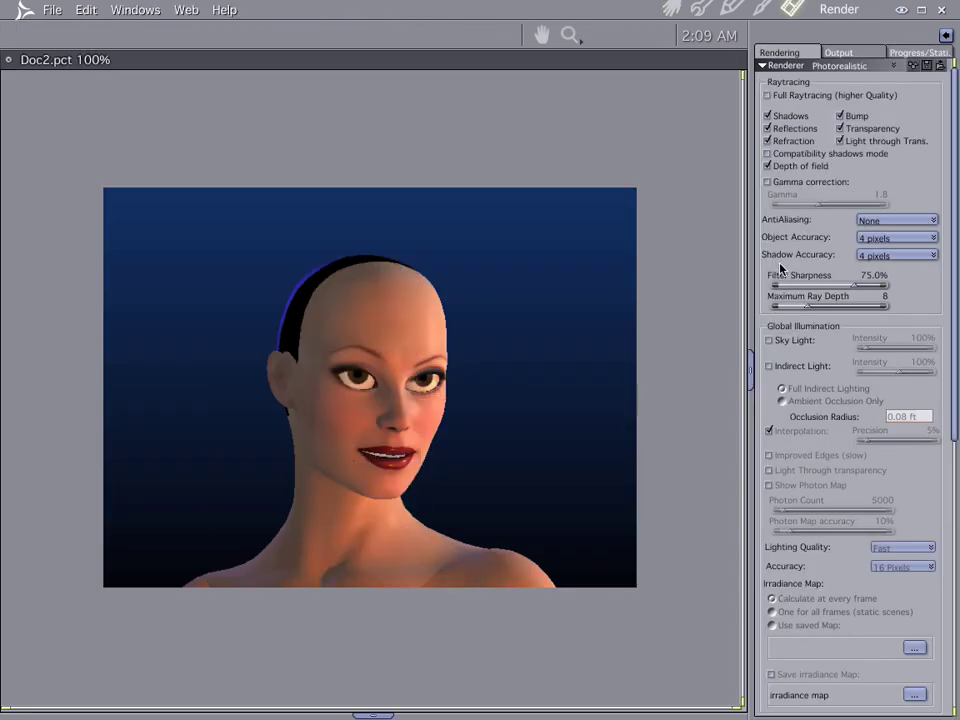
{"action": "left_click", "coordinate": [671, 9]}
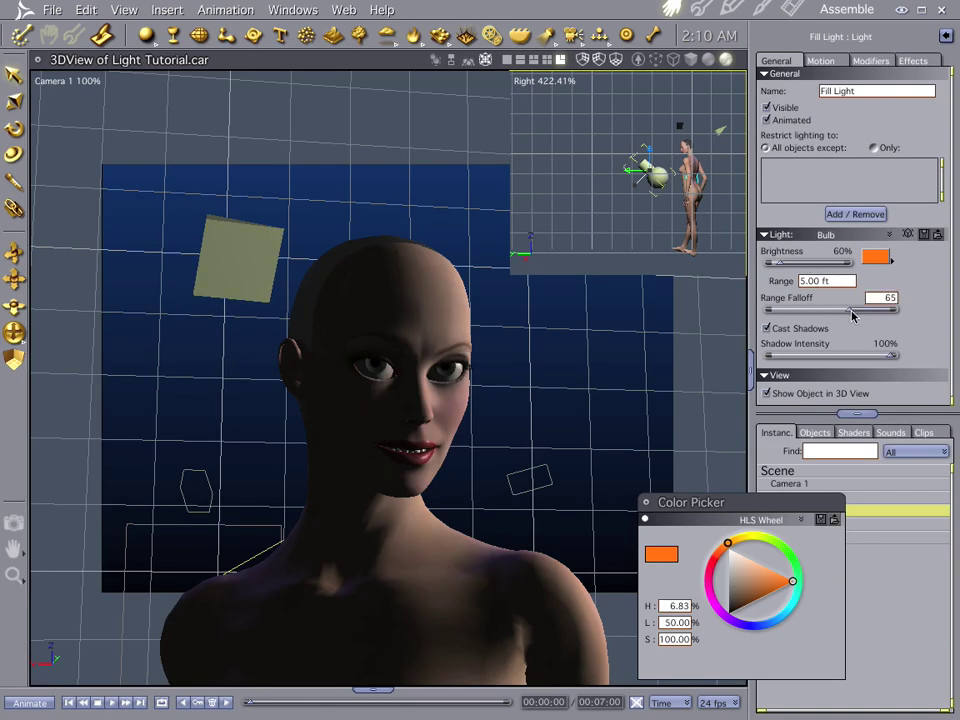
{"action": "key", "text": "ctrl+r"}
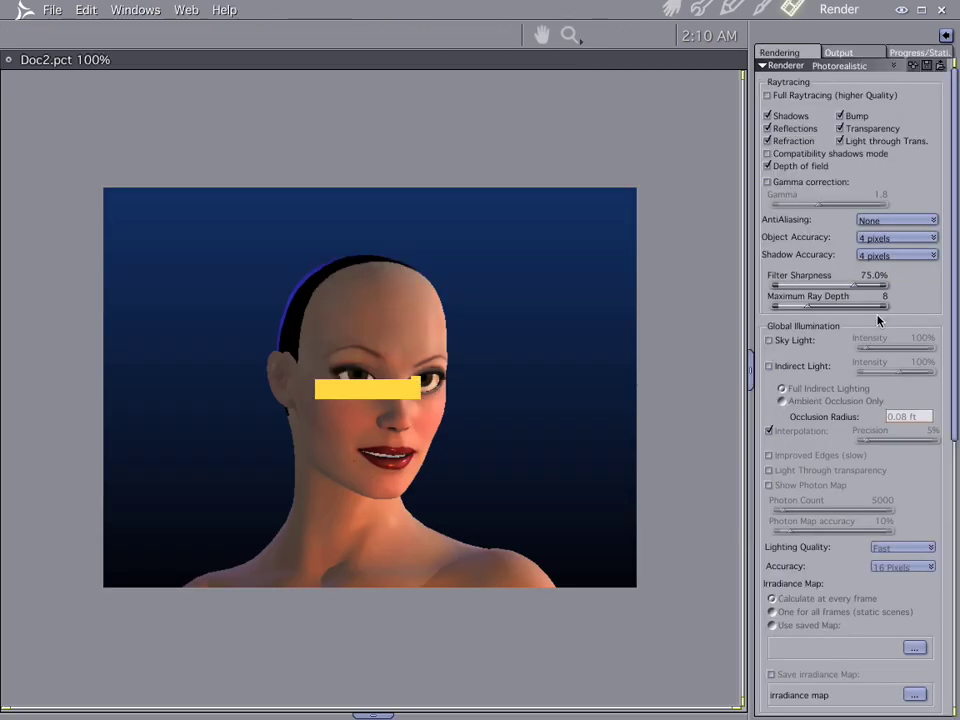
Raise the fill light brightness to 106% and render
{"action": "left_click", "coordinate": [675, 14]}
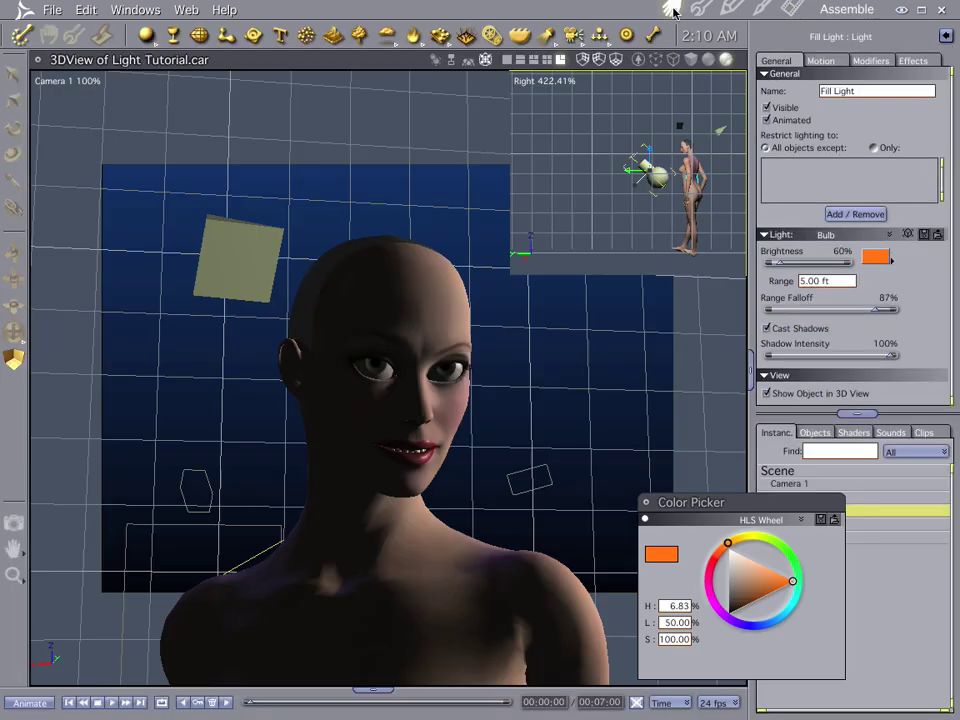
{"action": "left_click_drag", "start_coordinate": [777, 265], "coordinate": [787, 265]}
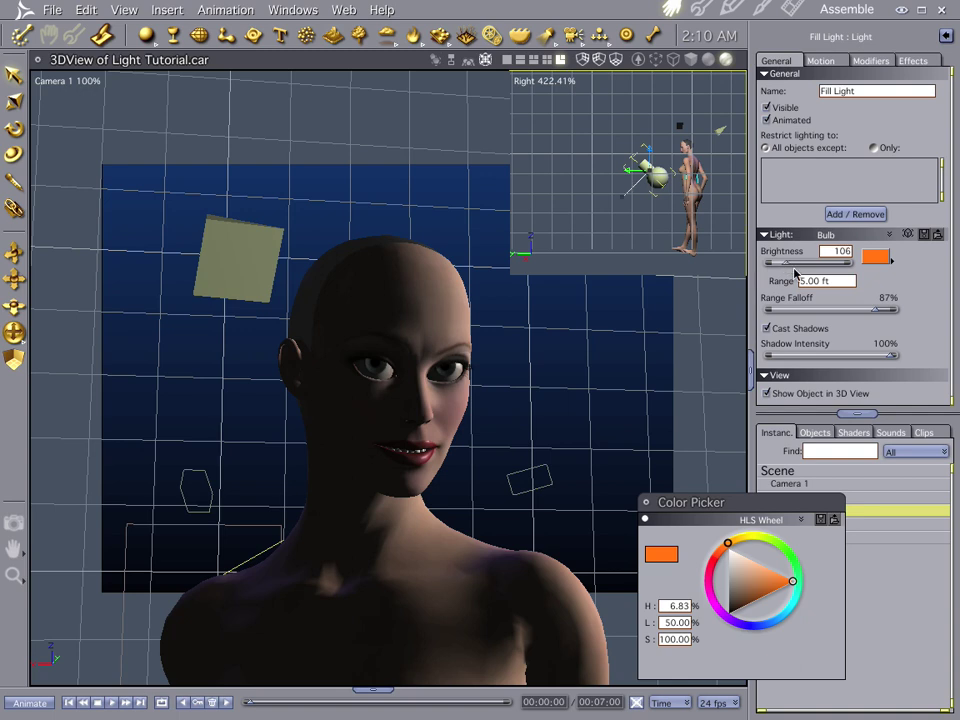
{"action": "left_click", "coordinate": [795, 10]}
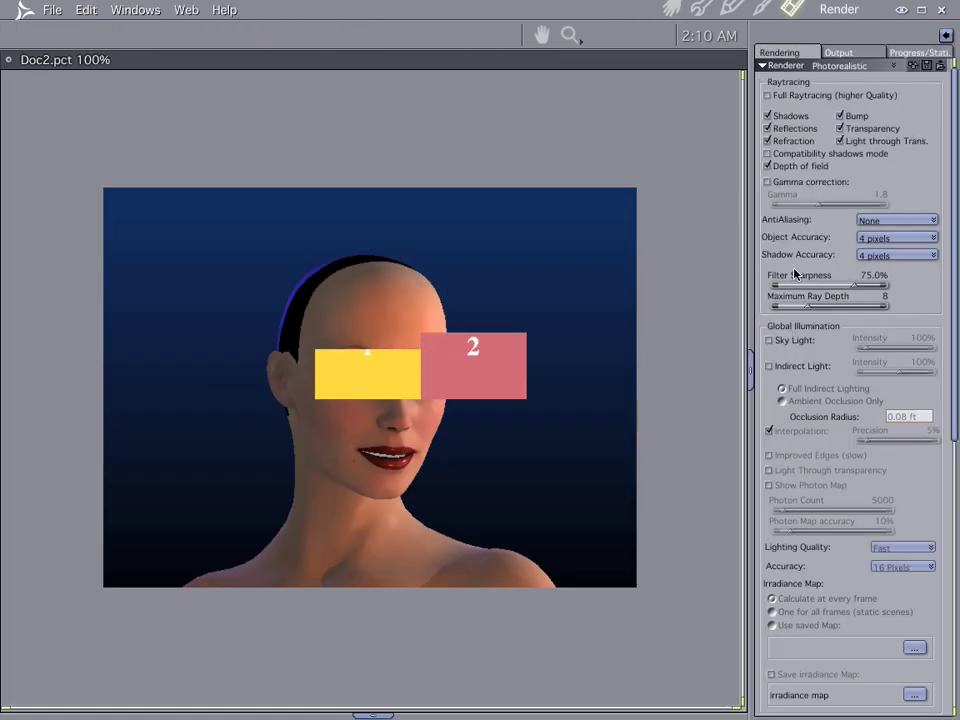
Orbit the camera slightly around the head and render the final portrait
{"action": "left_click", "coordinate": [670, 10]}
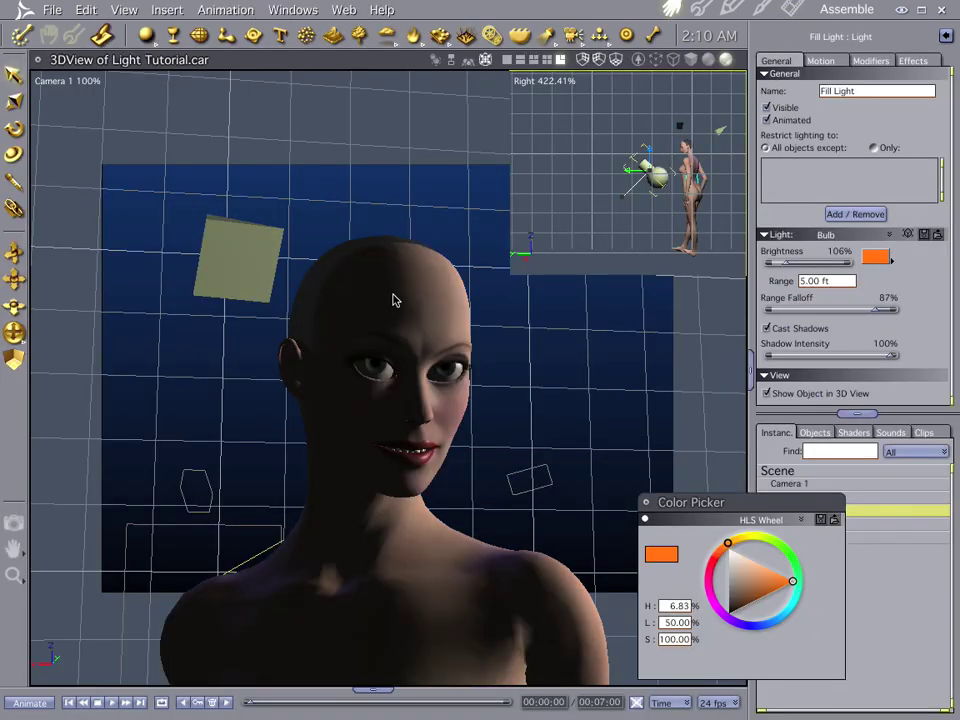
{"action": "left_click", "coordinate": [392, 320]}
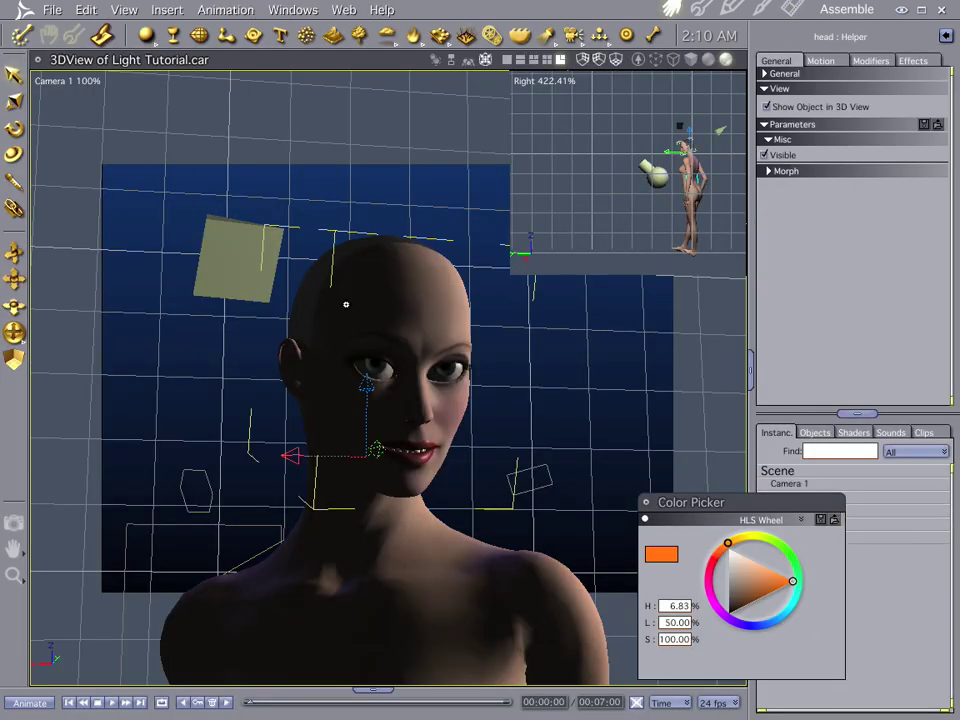
{"action": "middle_click_drag", "start_coordinate": [346, 304], "coordinate": [357, 305]}
{"action": "key", "text": "ctrl+r"}
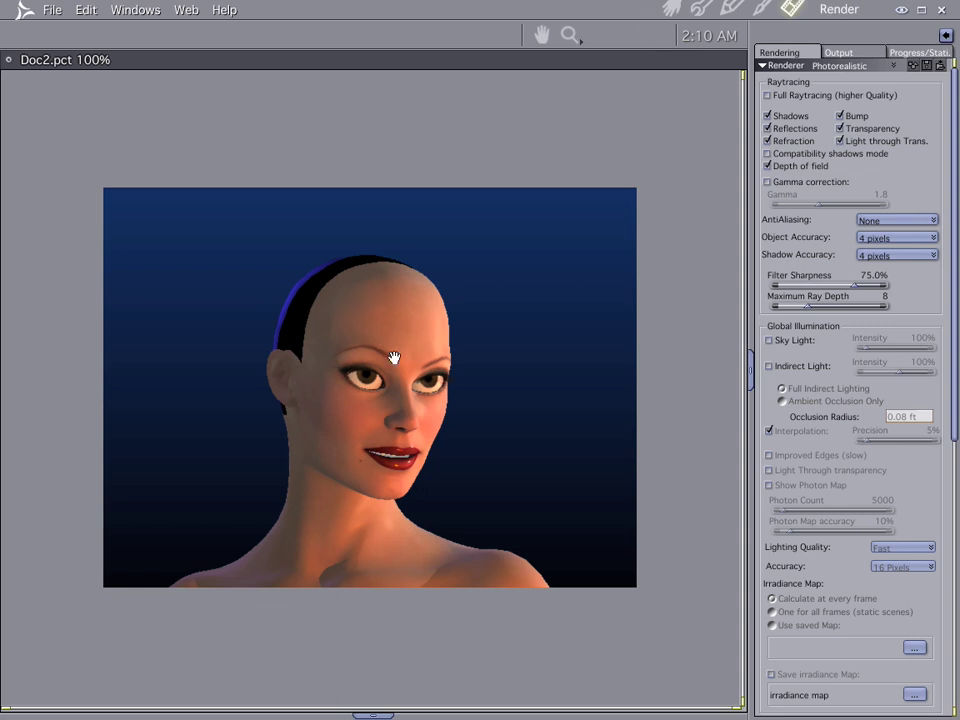
{"action": "left_click", "coordinate": [671, 9]}
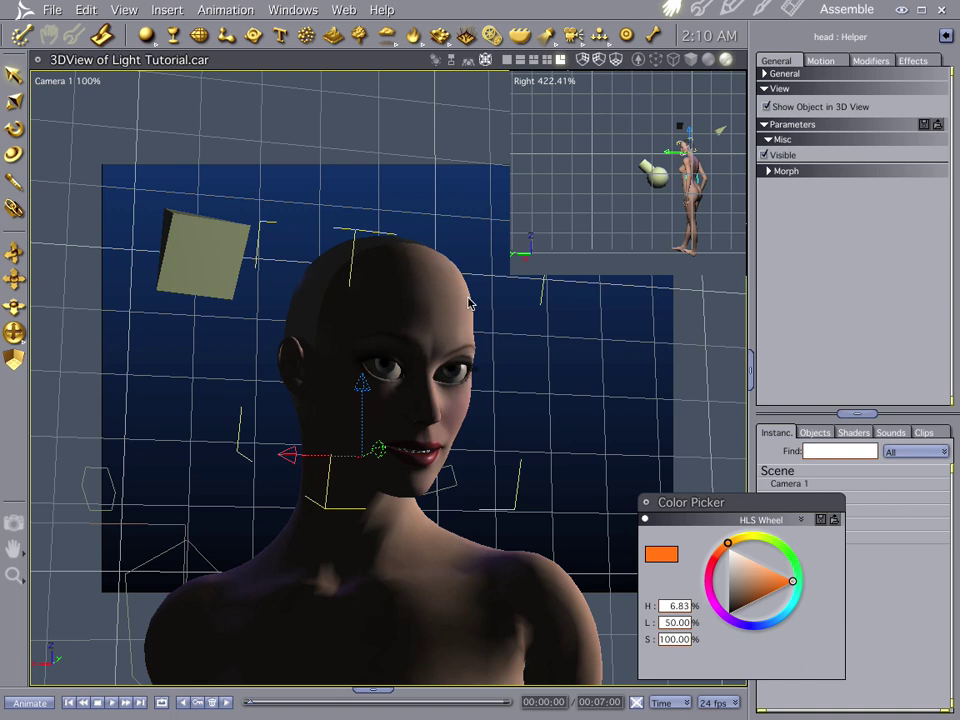
{"action": "key", "text": "ctrl+r"}
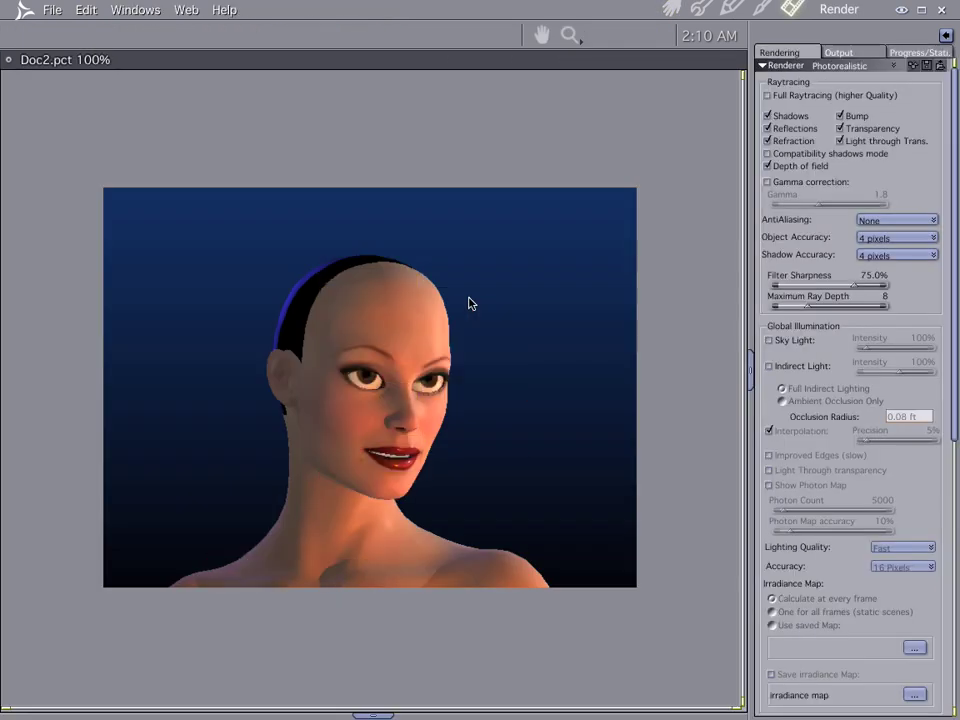